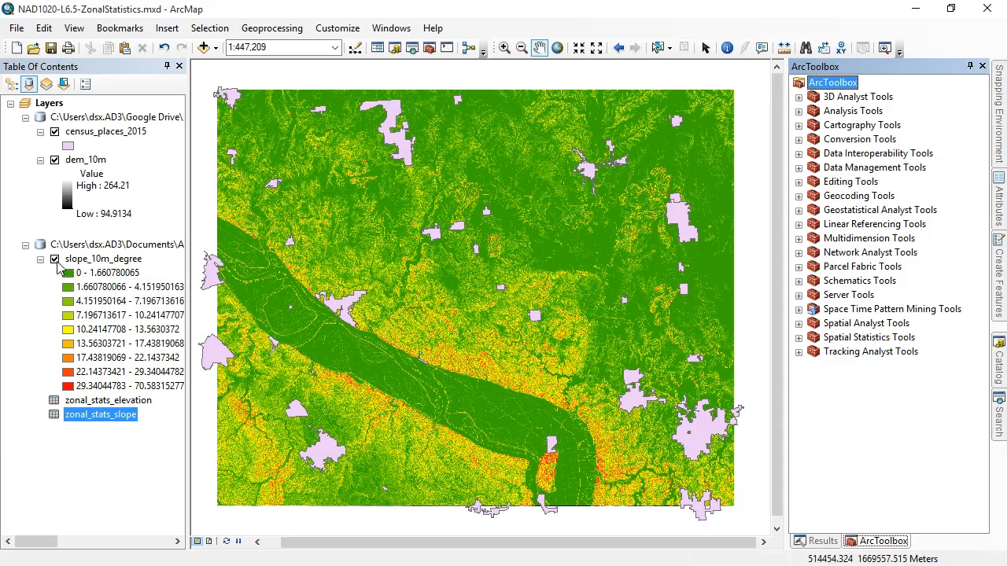
Step: List the layers by drawing order and look over the slope_10m_degree and dem_10m rasters
{"action": "left_click", "coordinate": [11, 83]}
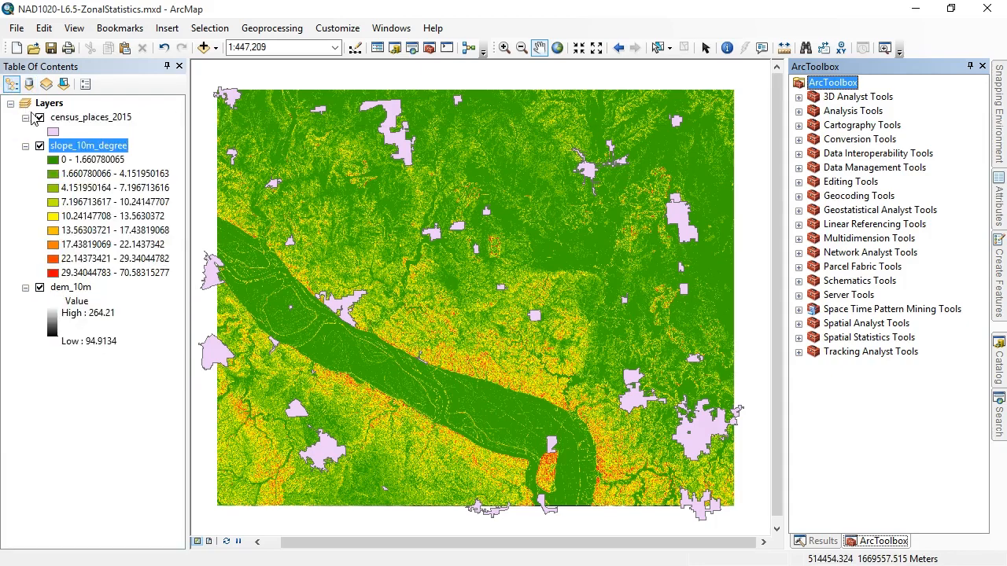
{"action": "left_click", "coordinate": [39, 146]}
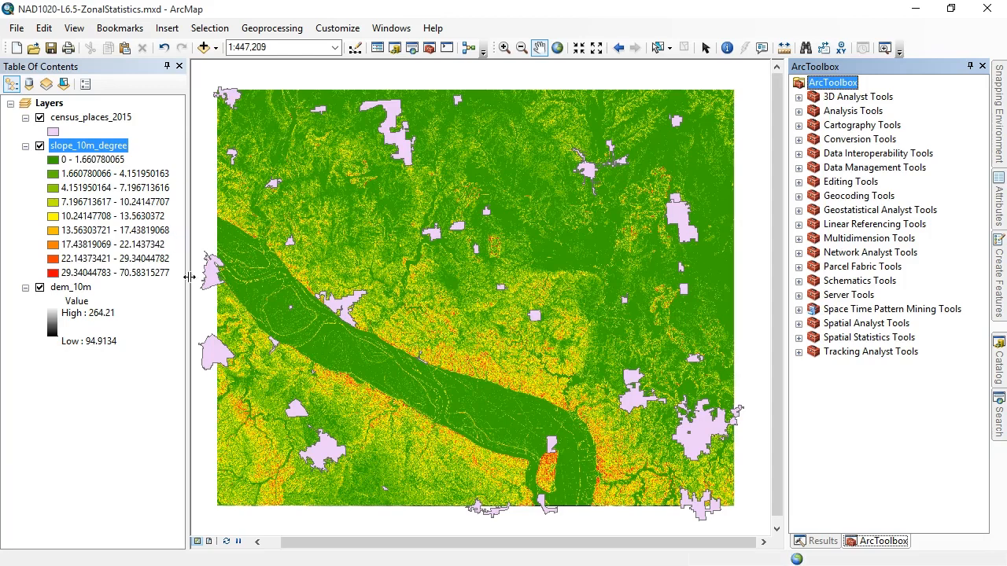
{"action": "left_click", "coordinate": [82, 289]}
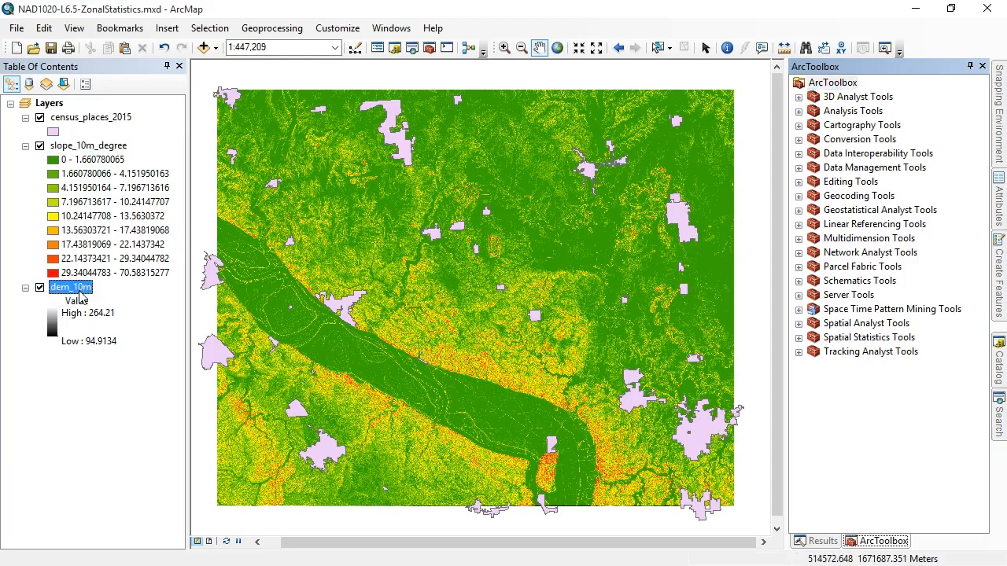
{"action": "left_click", "coordinate": [92, 150]}
{"action": "left_click", "coordinate": [70, 288]}
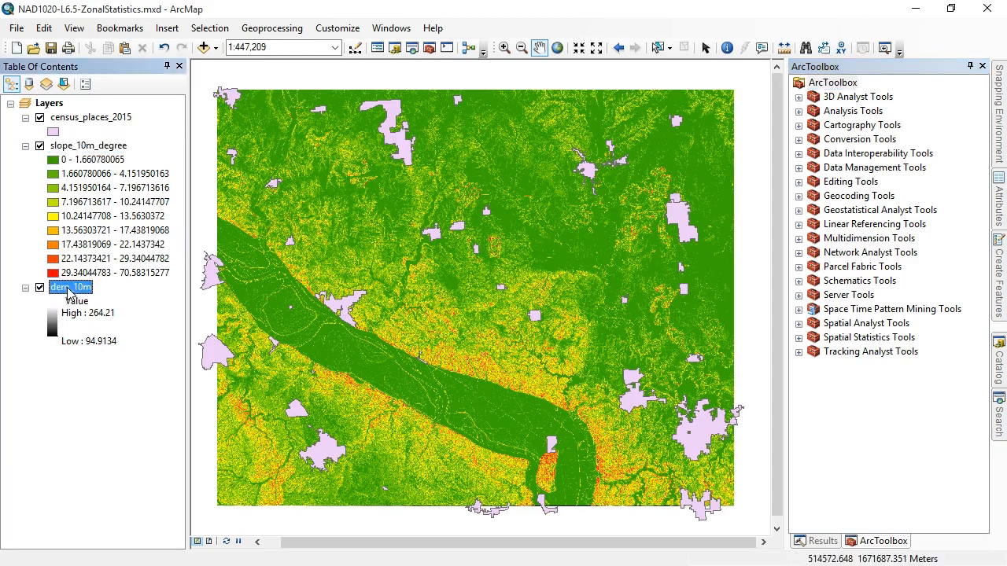
Step: List the layers by source and open the zonal_stats_elevation table
{"action": "left_click", "coordinate": [30, 84]}
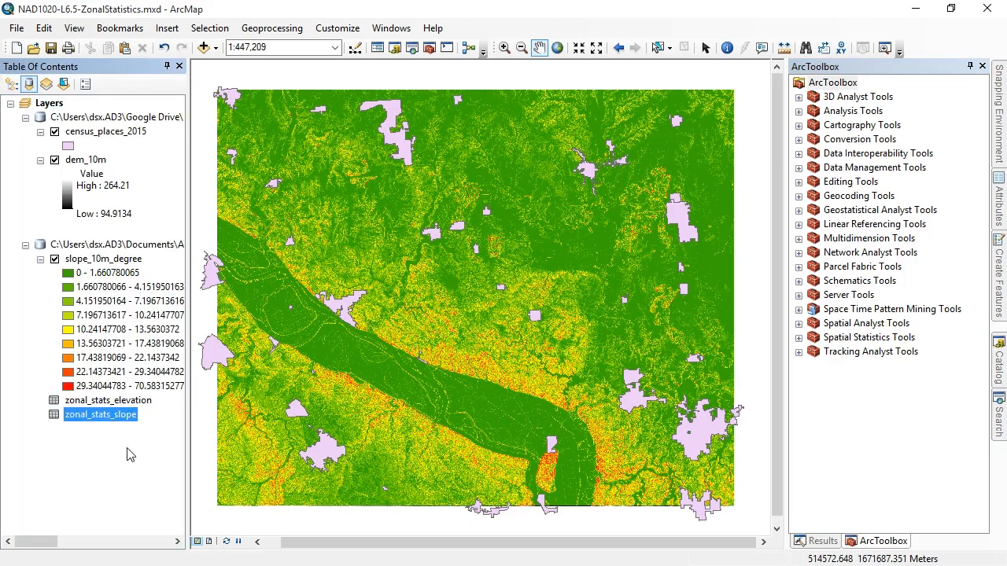
{"action": "left_click", "coordinate": [144, 402]}
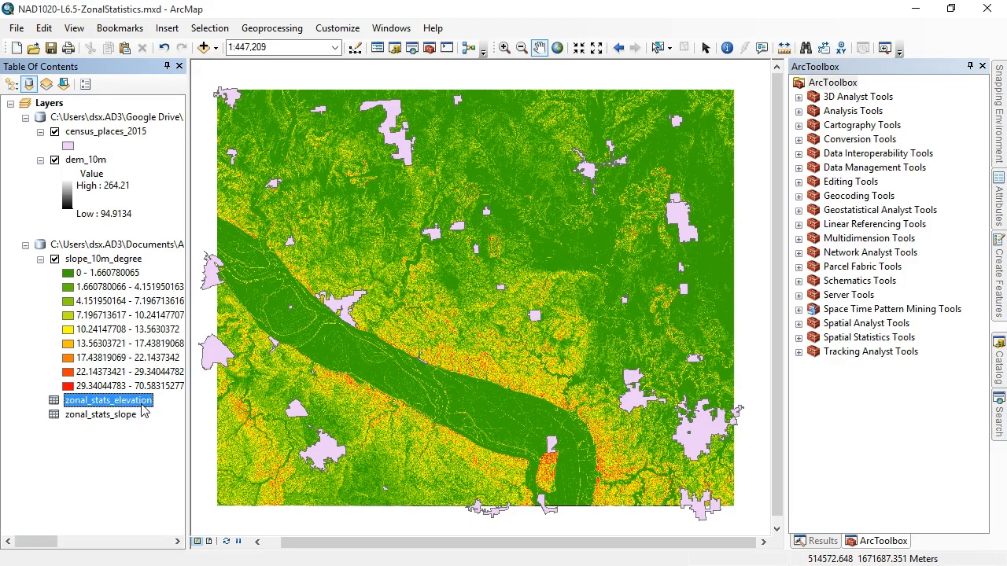
{"action": "left_click", "coordinate": [128, 414]}
{"action": "right_click", "coordinate": [132, 401]}
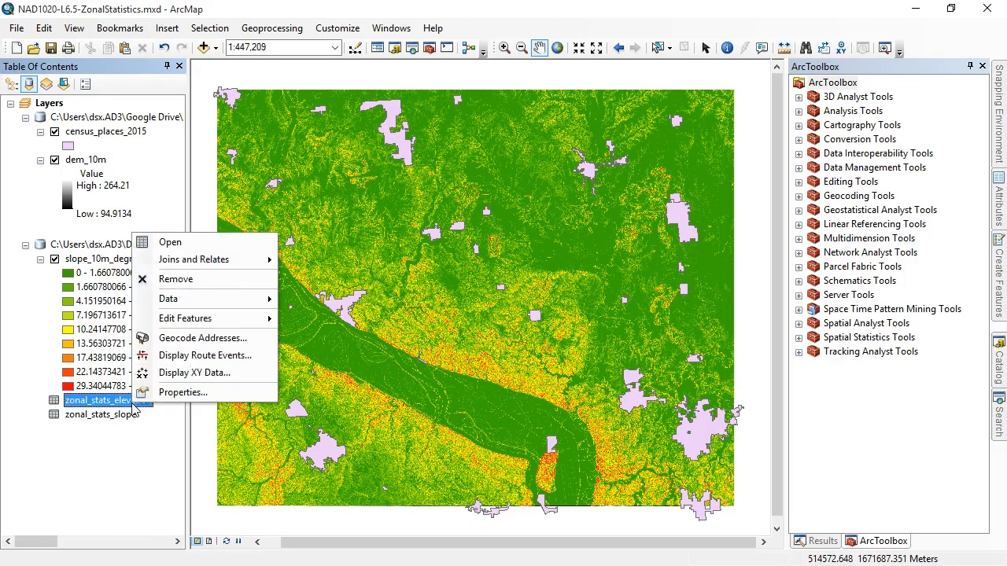
{"action": "left_click", "coordinate": [97, 406]}
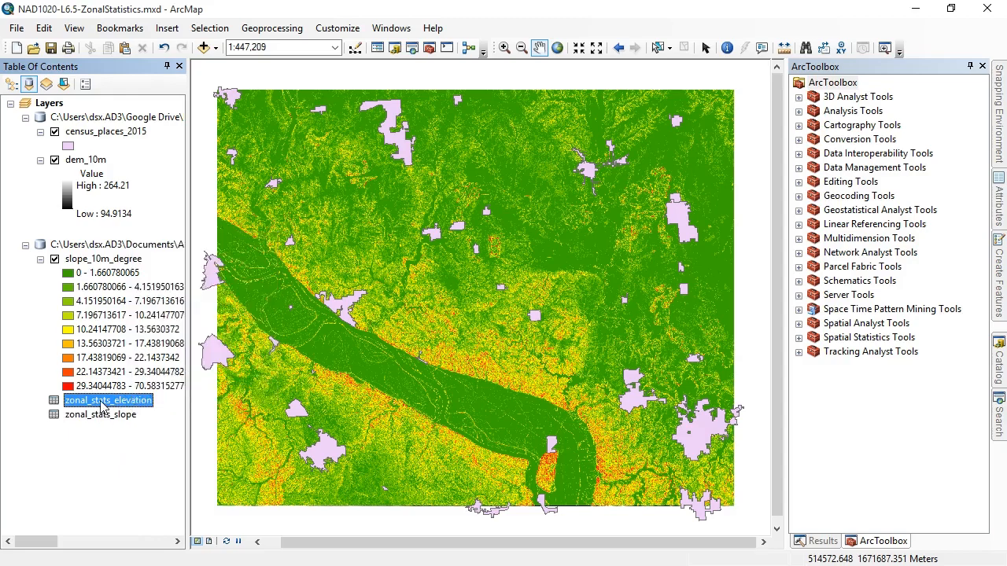
{"action": "right_click", "coordinate": [103, 404]}
{"action": "left_click", "coordinate": [152, 239]}
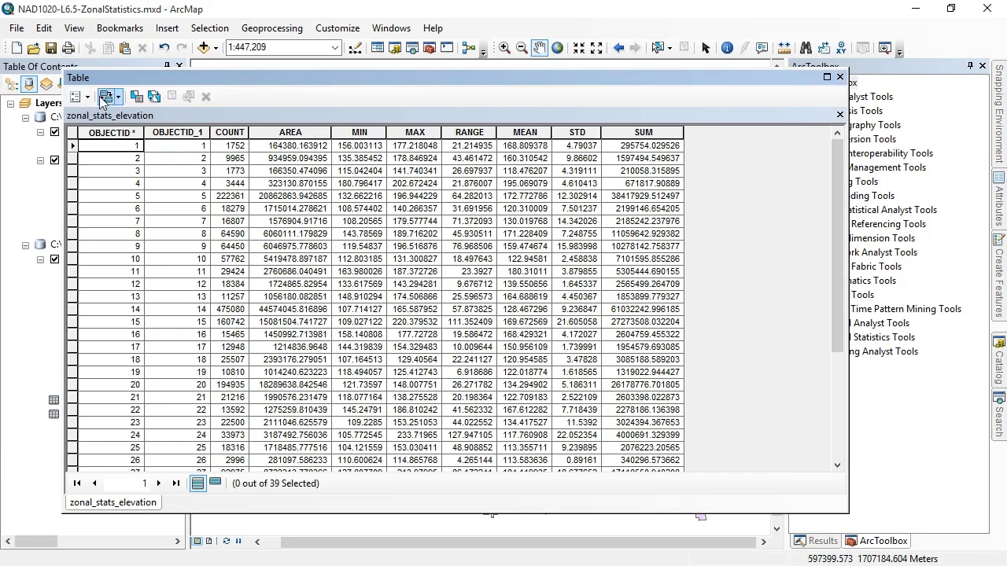
Step: Move the zonal_stats_elevation table window clear of the layer list as a floating window and highlight its OBJECTID_1 column
{"action": "left_click_drag", "start_coordinate": [110, 78], "coordinate": [325, 71]}
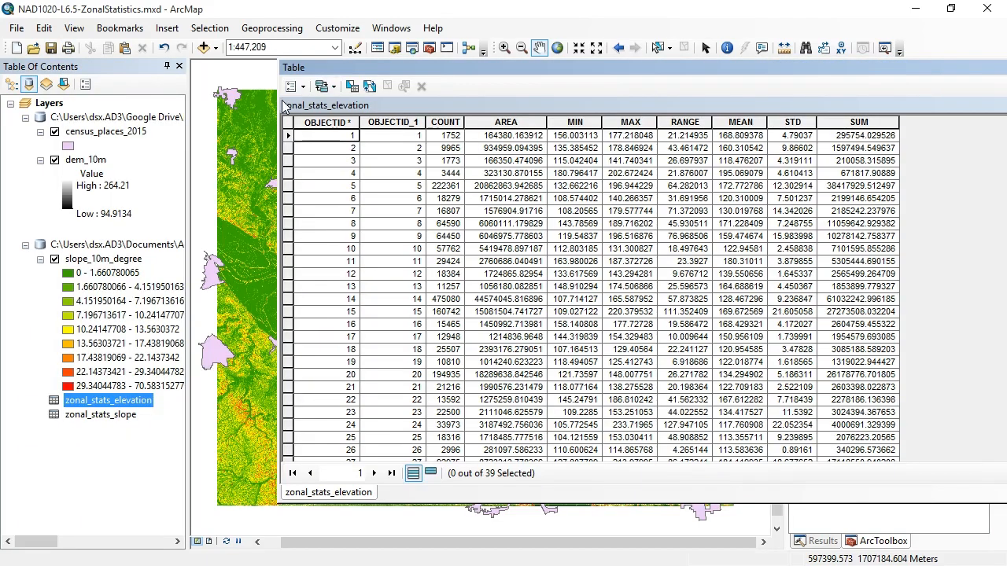
{"action": "left_click_drag", "start_coordinate": [277, 103], "coordinate": [472, 107]}
{"action": "left_click_drag", "start_coordinate": [662, 68], "coordinate": [454, 81]}
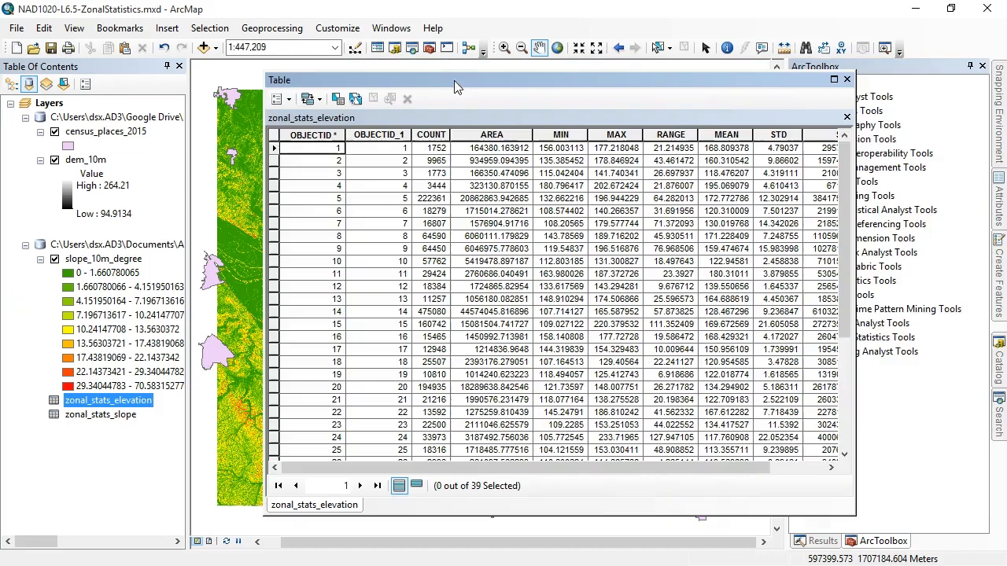
{"action": "left_click", "coordinate": [375, 133]}
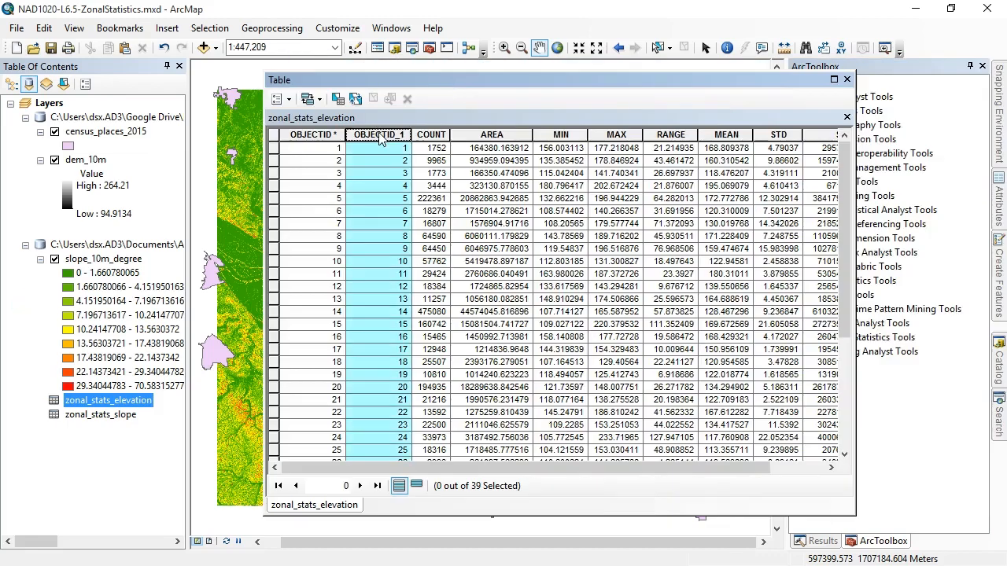
{"action": "left_click", "coordinate": [134, 133]}
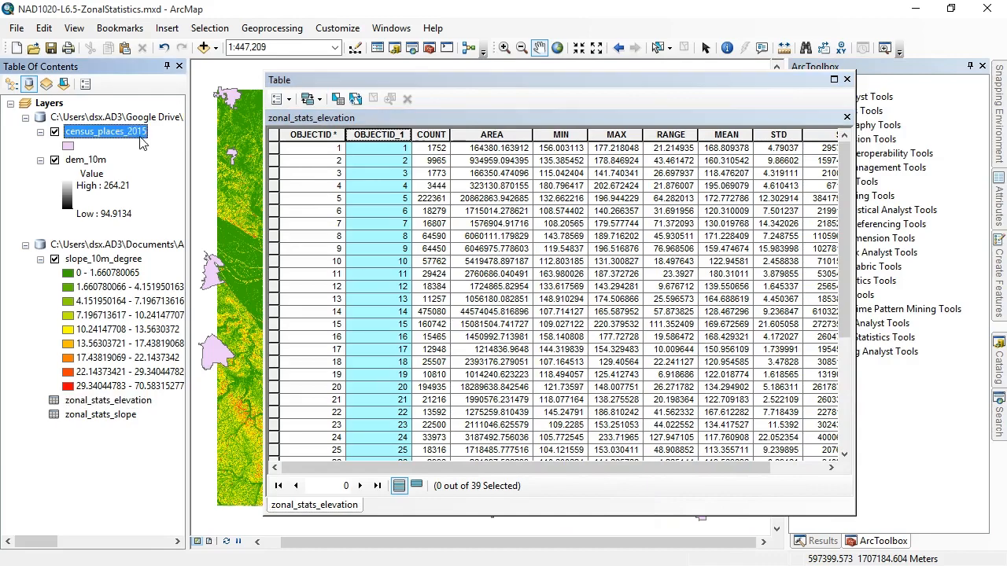
{"action": "left_click_drag", "start_coordinate": [376, 79], "coordinate": [506, 85]}
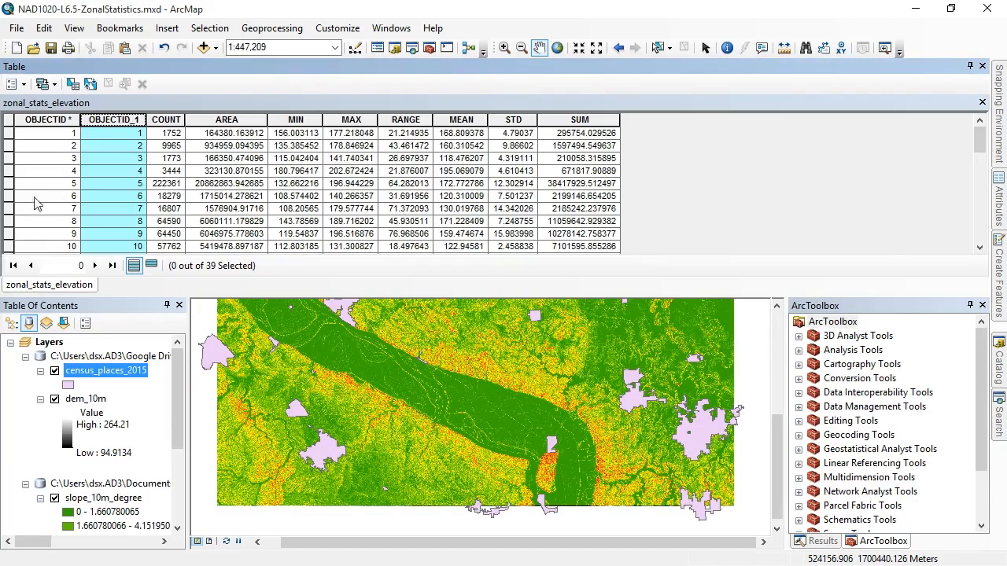
{"action": "left_click_drag", "start_coordinate": [331, 67], "coordinate": [506, 59]}
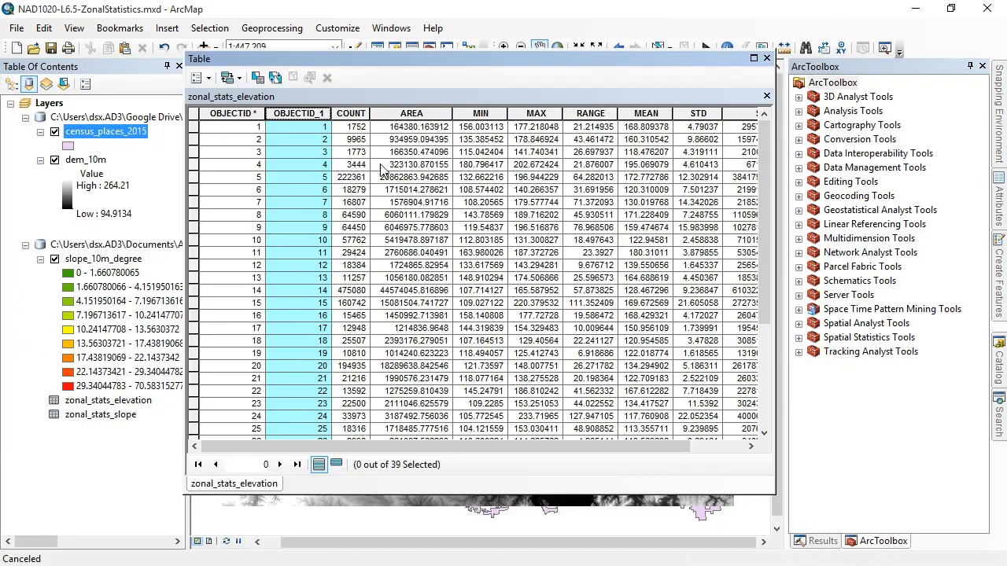
Step: Join the zonal_stats_elevation table to census_places_2015, matching OBJECTID to OBJECTID_1 and keeping all records
{"action": "right_click", "coordinate": [137, 135]}
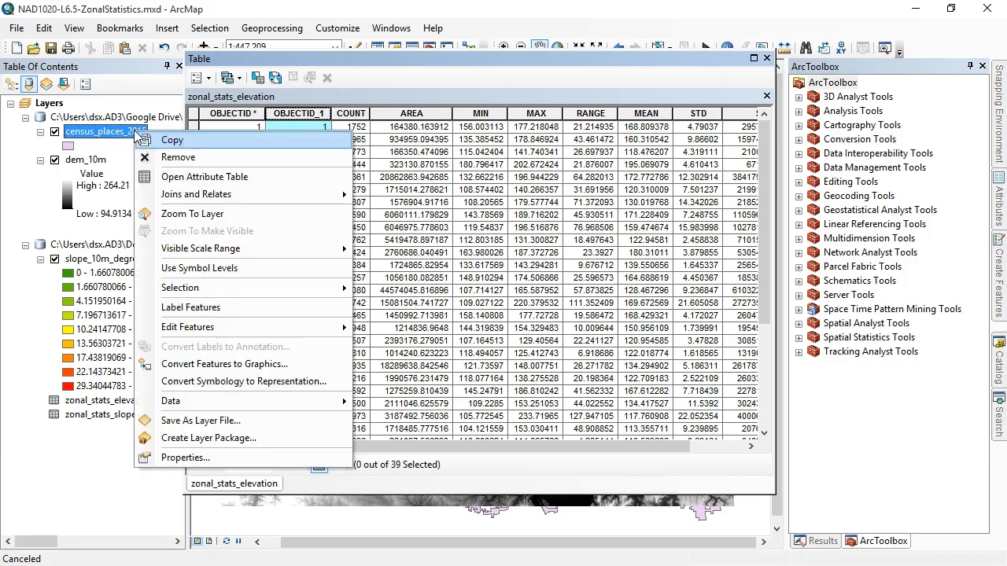
{"action": "mouse_move", "coordinate": [286, 196]}
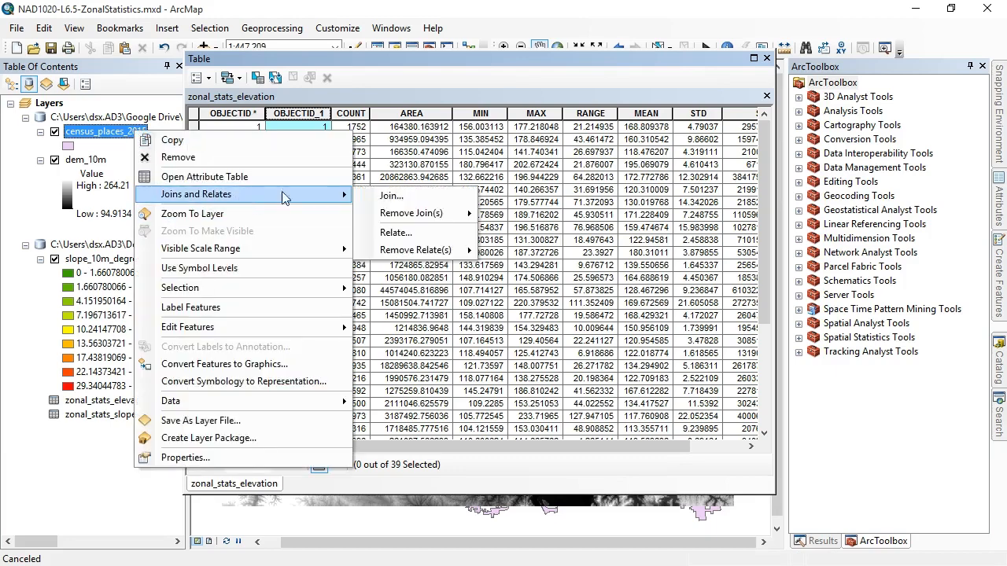
{"action": "left_click", "coordinate": [442, 197]}
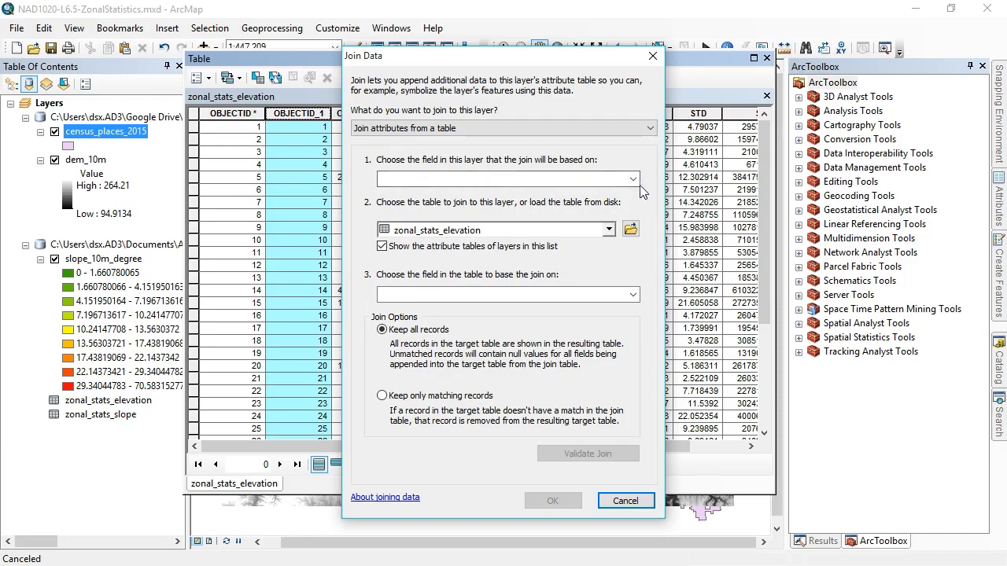
{"action": "left_click", "coordinate": [637, 180]}
{"action": "left_click", "coordinate": [425, 197]}
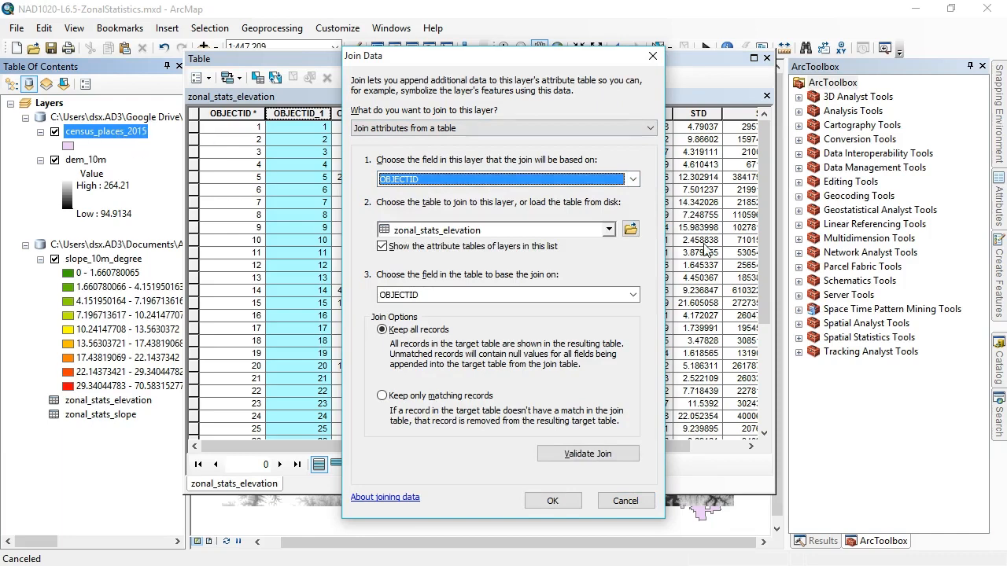
{"action": "left_click", "coordinate": [608, 231]}
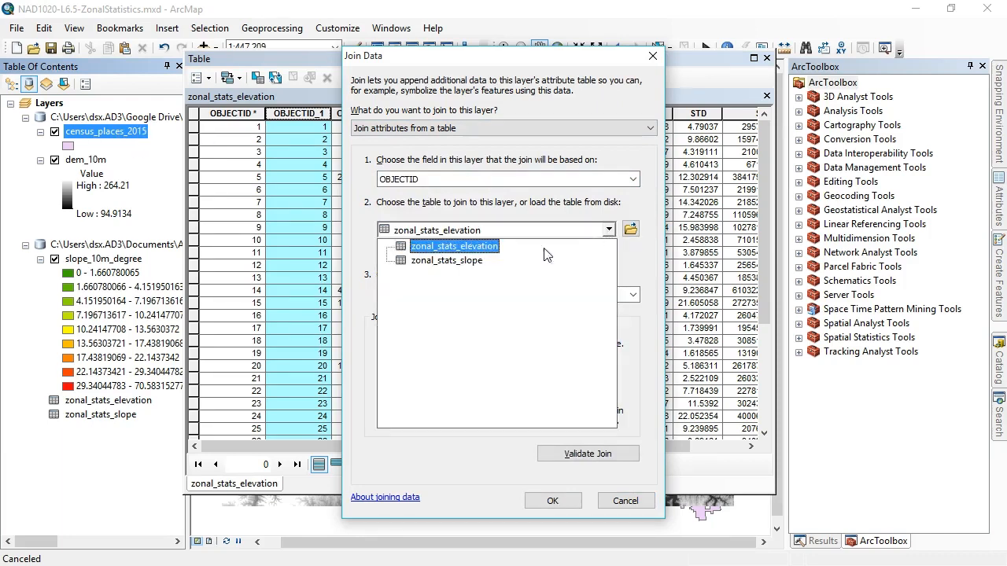
{"action": "left_click", "coordinate": [475, 249]}
{"action": "left_click", "coordinate": [631, 297]}
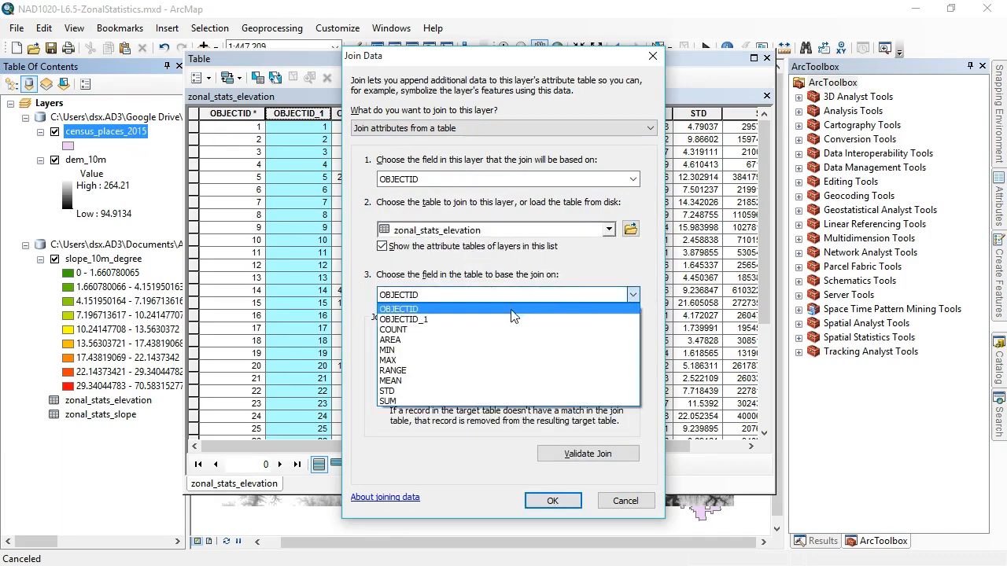
{"action": "left_click", "coordinate": [438, 321]}
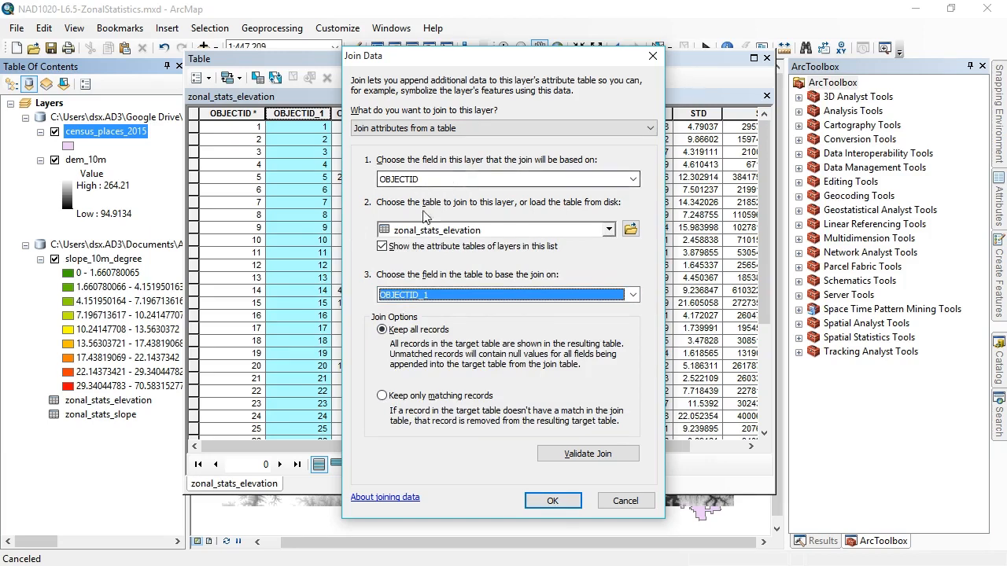
{"action": "left_click", "coordinate": [474, 296]}
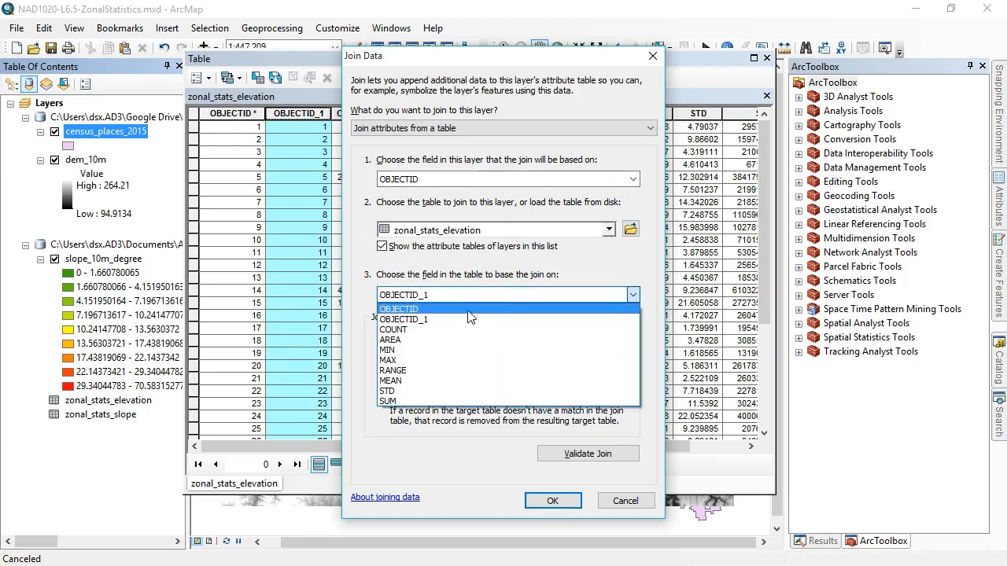
{"action": "left_click", "coordinate": [416, 321]}
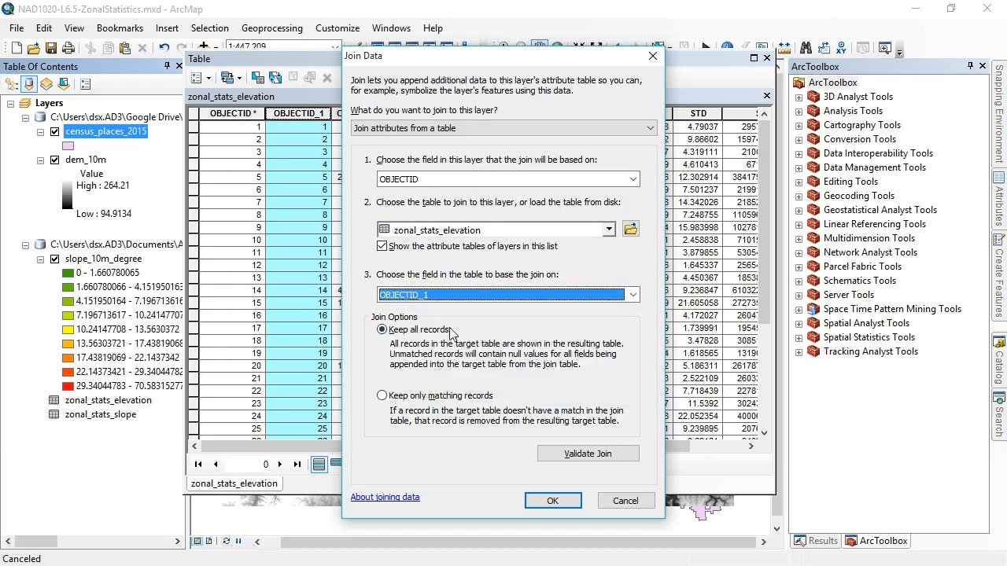
{"action": "left_click", "coordinate": [553, 502]}
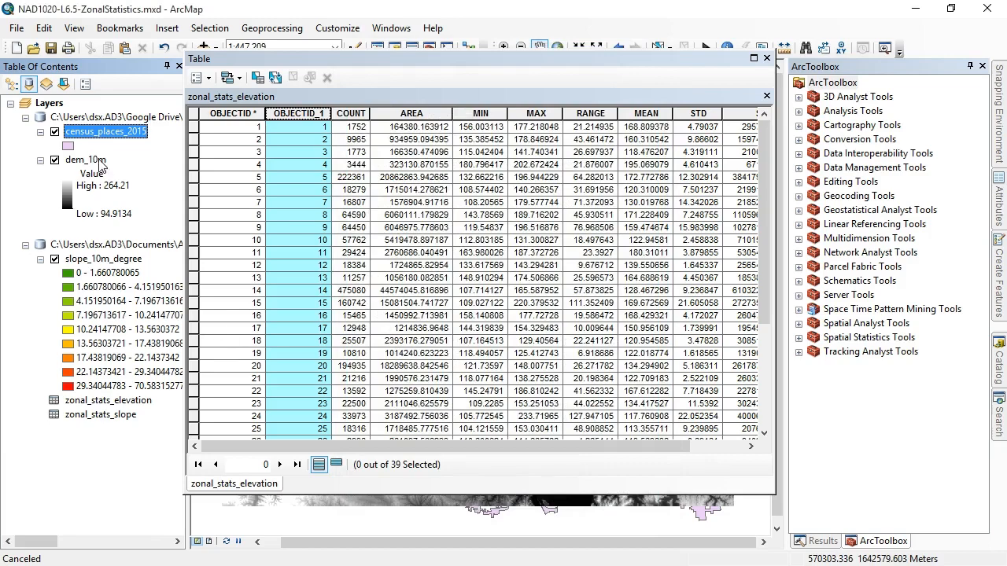
Step: Open the census_places_2015 attribute table, show all records, and review the joined elevation statistics fields
{"action": "right_click", "coordinate": [109, 134]}
{"action": "left_click", "coordinate": [197, 177]}
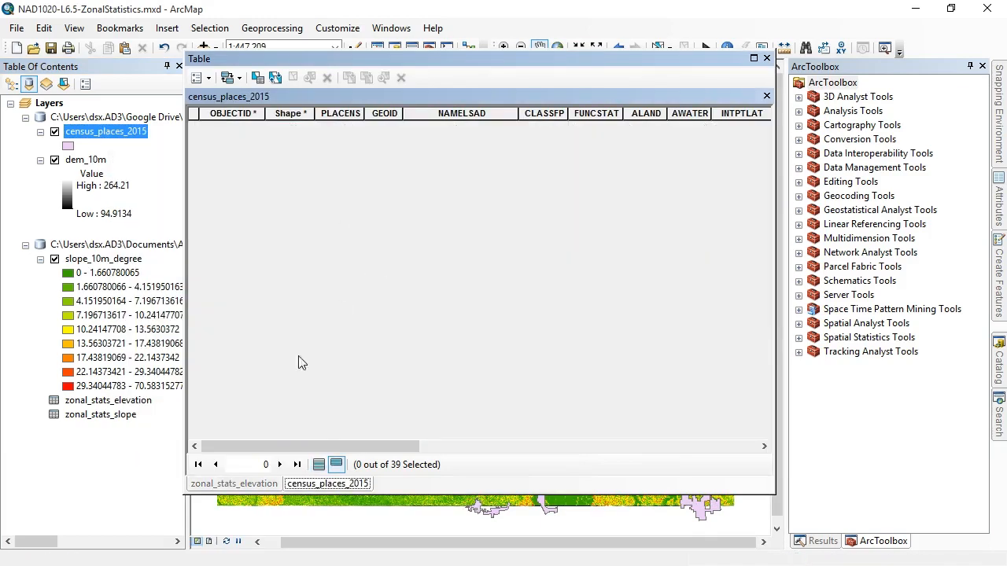
{"action": "left_click", "coordinate": [318, 464]}
{"action": "left_click_drag", "start_coordinate": [318, 446], "coordinate": [669, 472]}
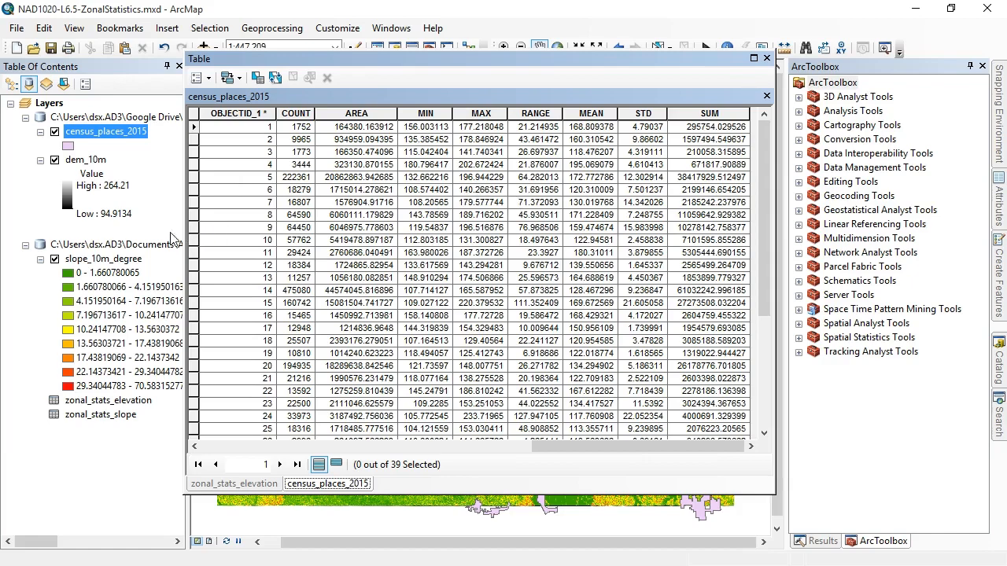
Step: Join the zonal_stats_slope table to census_places_2015, matching OBJECTID to OBJECTID_1 and keeping all records
{"action": "right_click", "coordinate": [116, 139]}
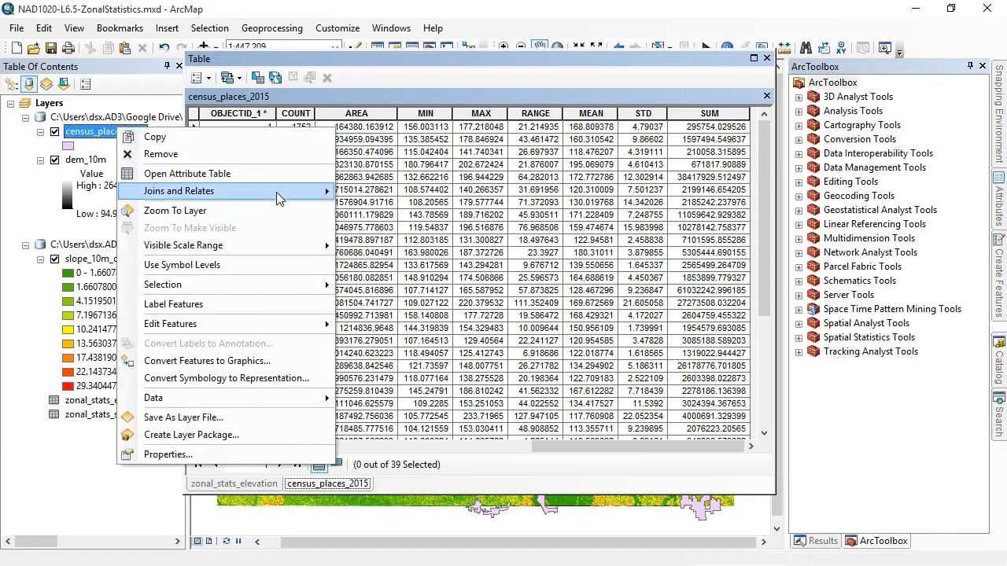
{"action": "mouse_move", "coordinate": [276, 192]}
{"action": "left_click", "coordinate": [373, 192]}
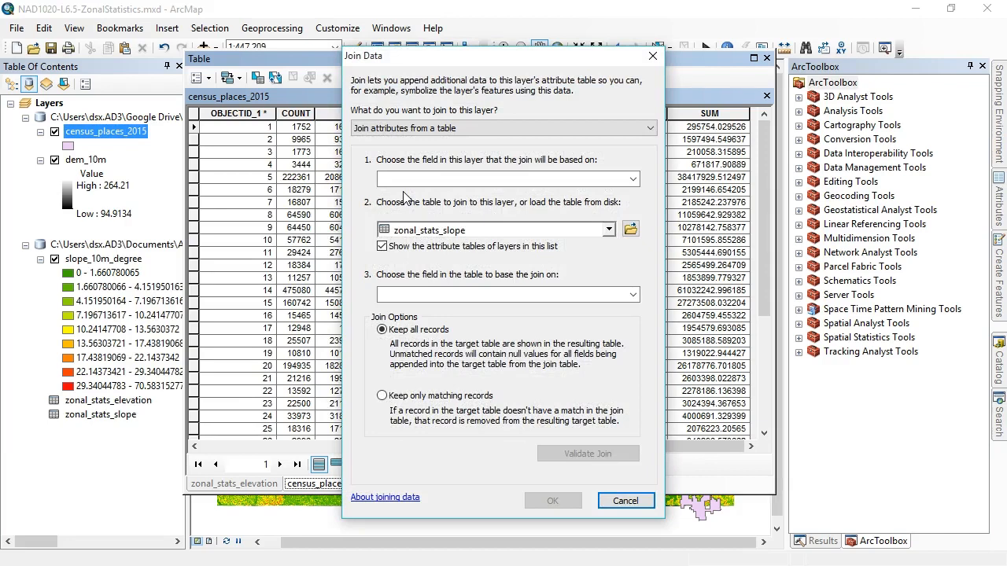
{"action": "left_click", "coordinate": [633, 180]}
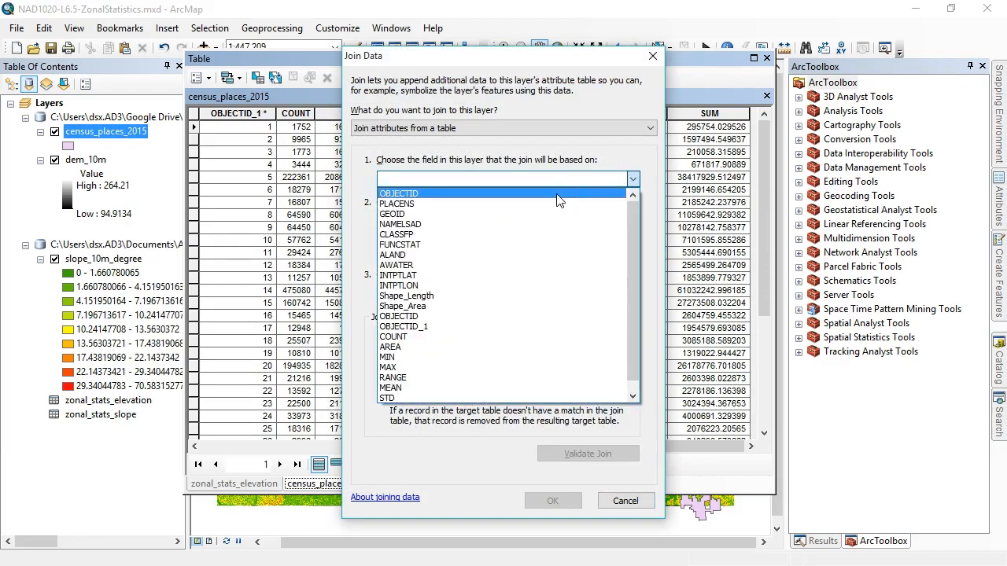
{"action": "left_click", "coordinate": [556, 194]}
{"action": "left_click", "coordinate": [609, 230]}
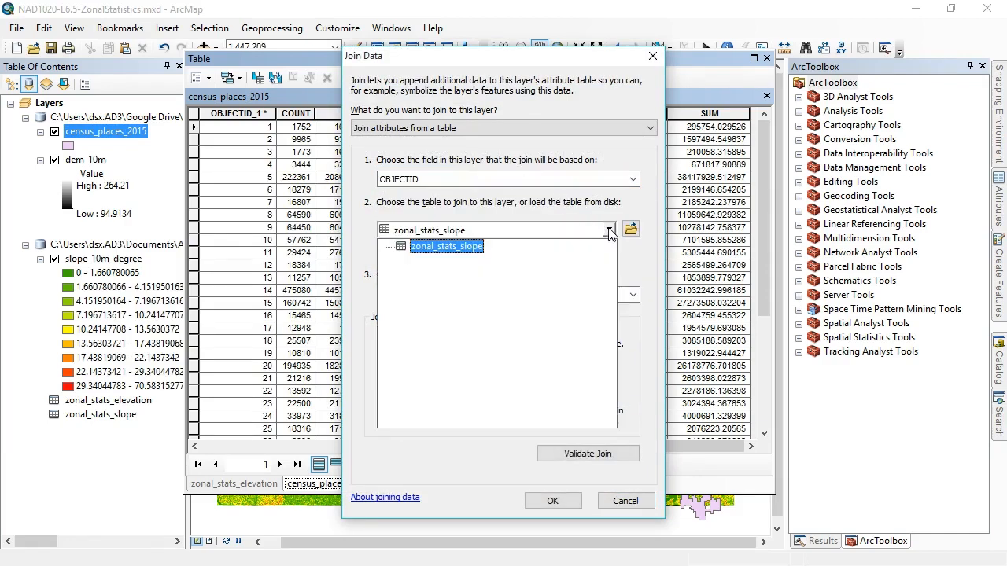
{"action": "left_click", "coordinate": [609, 230]}
{"action": "left_click", "coordinate": [633, 295]}
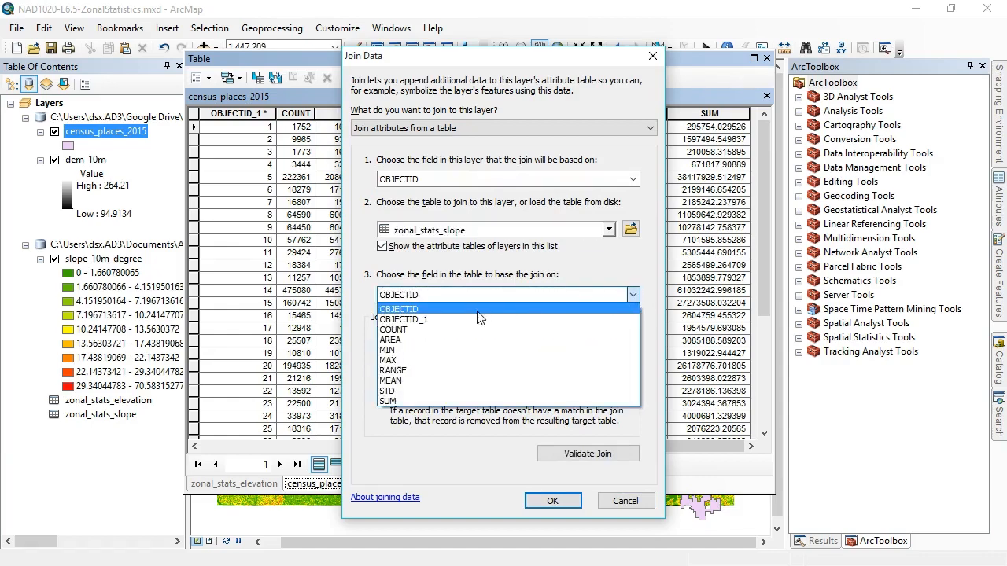
{"action": "left_click", "coordinate": [460, 321]}
{"action": "left_click", "coordinate": [538, 501]}
Step: Widen the census_places_2015 table window and compare the joined slope statistics fields with the elevation ones
{"action": "left_click_drag", "start_coordinate": [462, 445], "coordinate": [646, 454]}
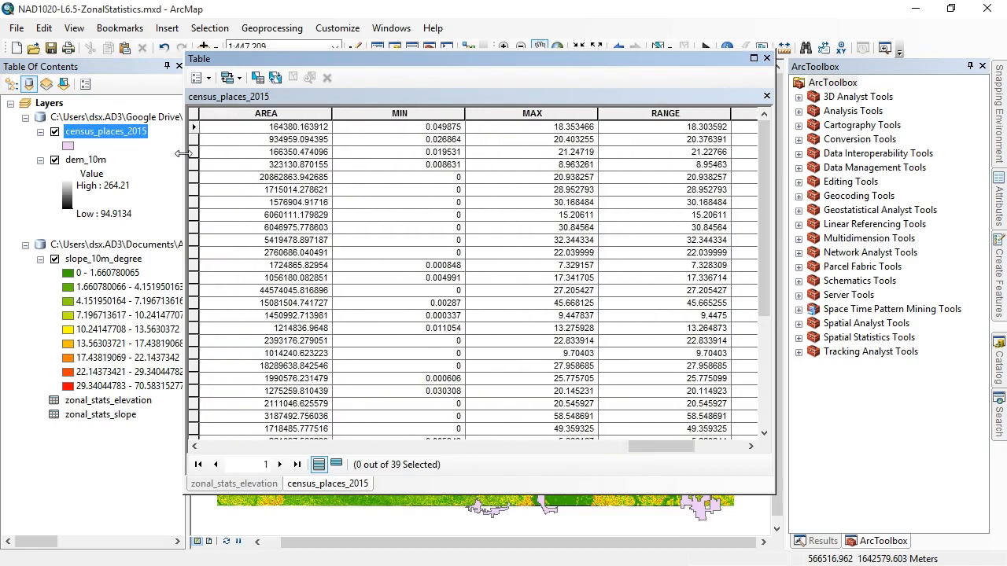
{"action": "left_click_drag", "start_coordinate": [186, 153], "coordinate": [4, 155]}
{"action": "left_click_drag", "start_coordinate": [632, 454], "coordinate": [605, 453]}
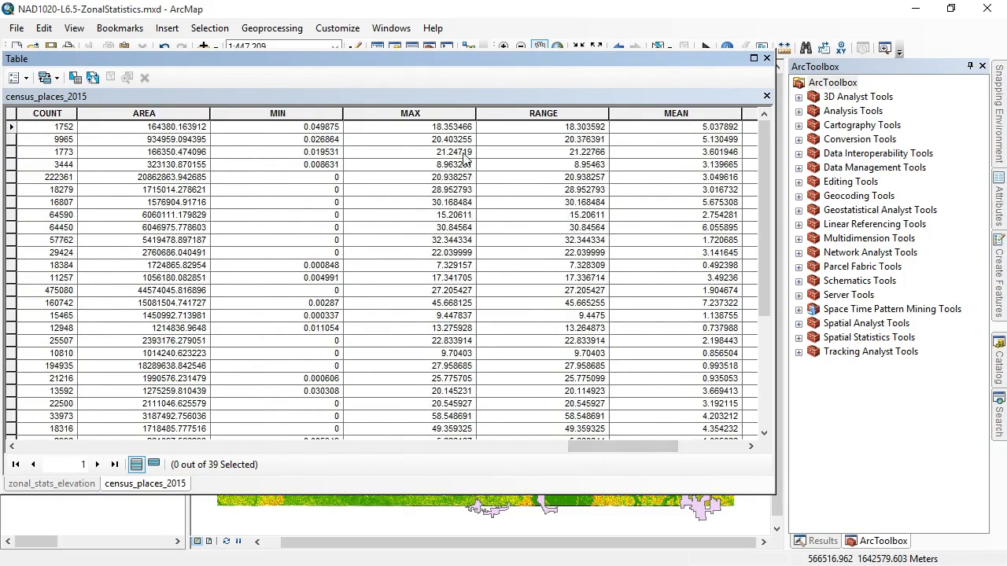
{"action": "left_click_drag", "start_coordinate": [589, 453], "coordinate": [472, 455]}
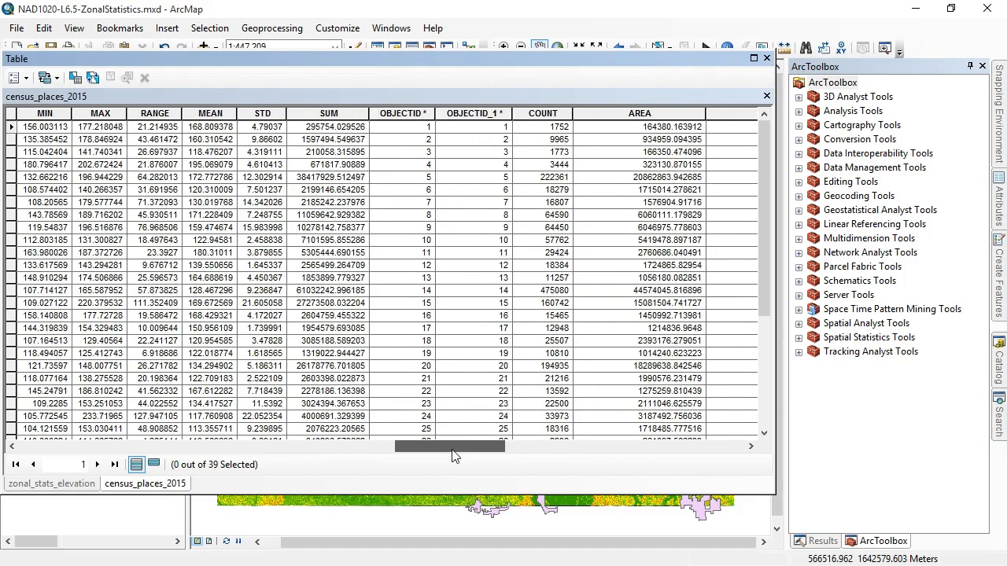
Step: Inspect the properties of the elevation MEAN field in the joined table and check the source table prefix in its full name
{"action": "left_click", "coordinate": [210, 114]}
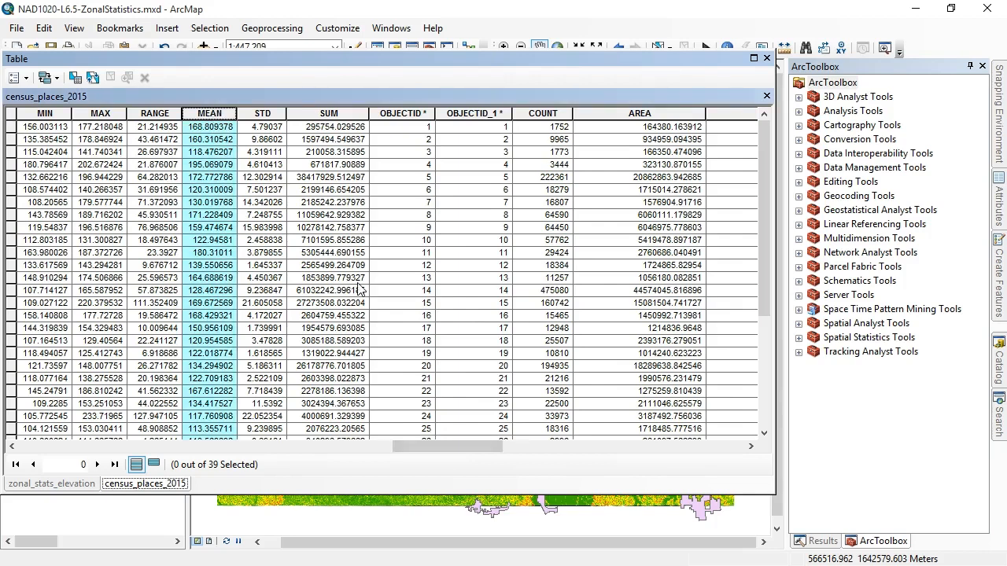
{"action": "right_click", "coordinate": [224, 115]}
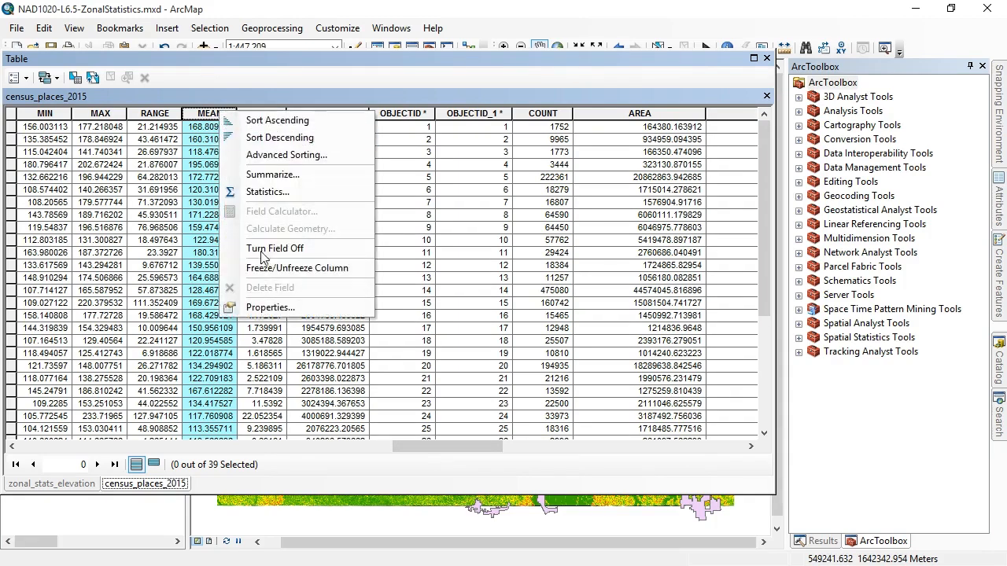
{"action": "left_click", "coordinate": [312, 306]}
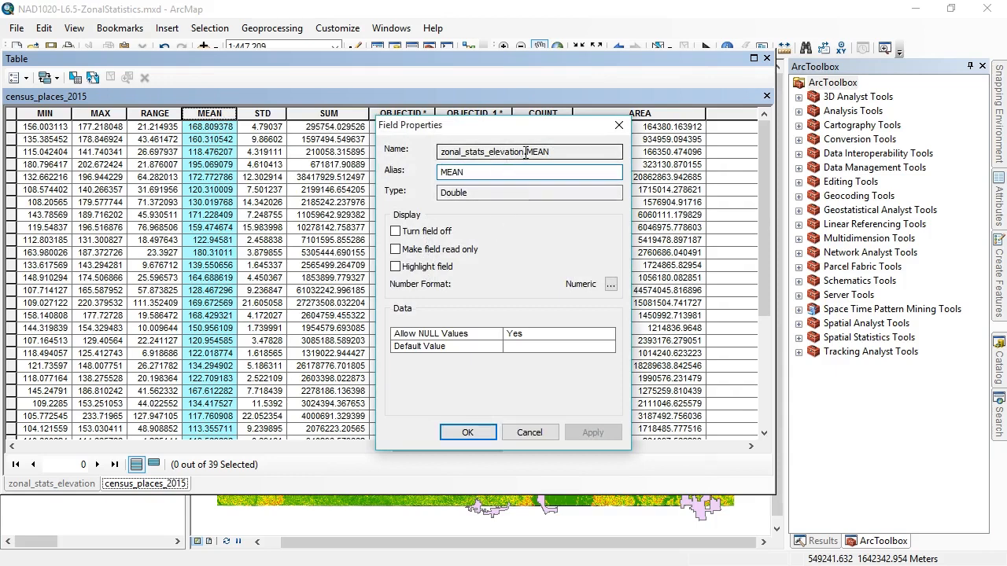
{"action": "left_click_drag", "start_coordinate": [526, 152], "coordinate": [369, 156]}
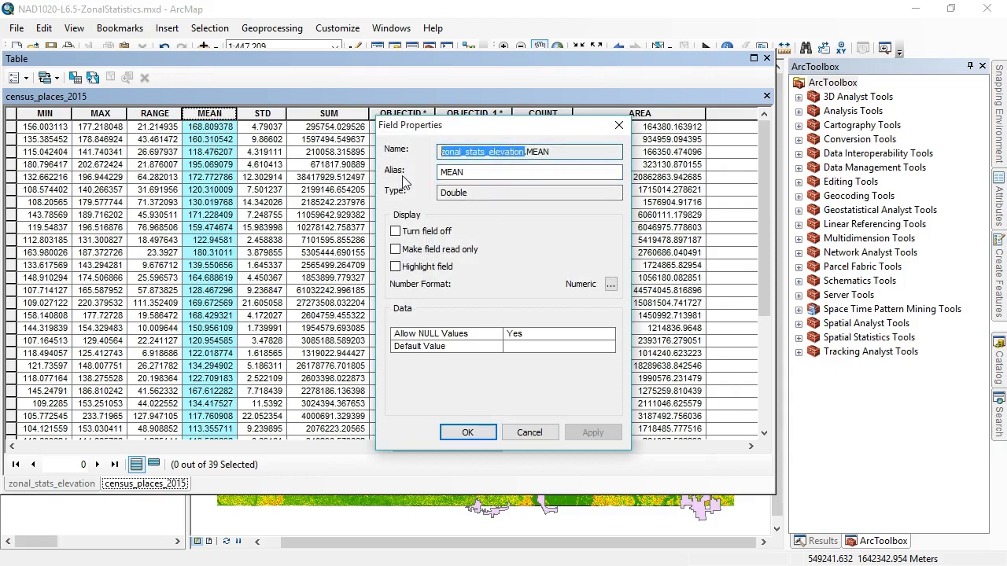
{"action": "left_click", "coordinate": [519, 437]}
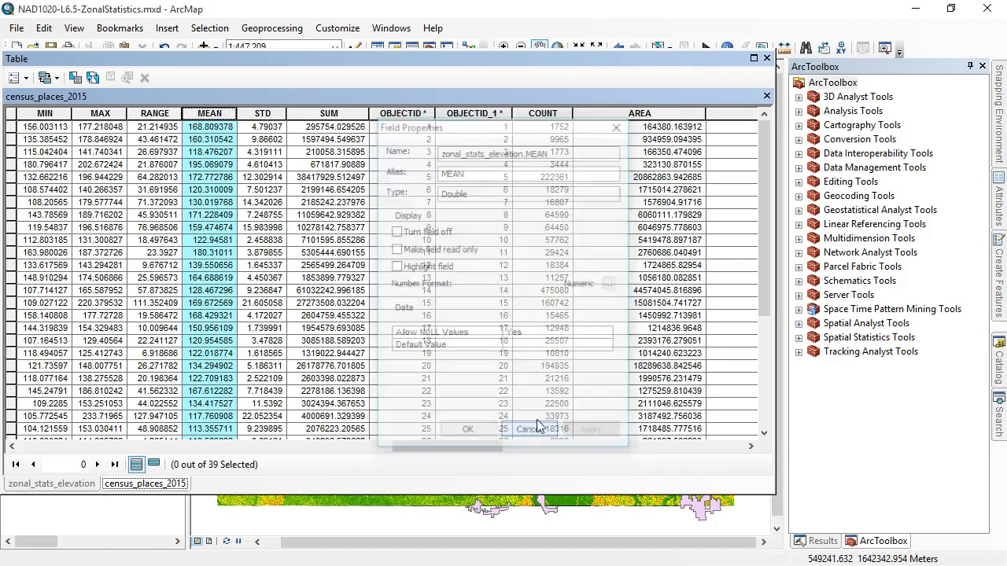
Step: Close the census_places_2015 attribute table and remove all joins from the layer
{"action": "left_click_drag", "start_coordinate": [782, 86], "coordinate": [548, 88]}
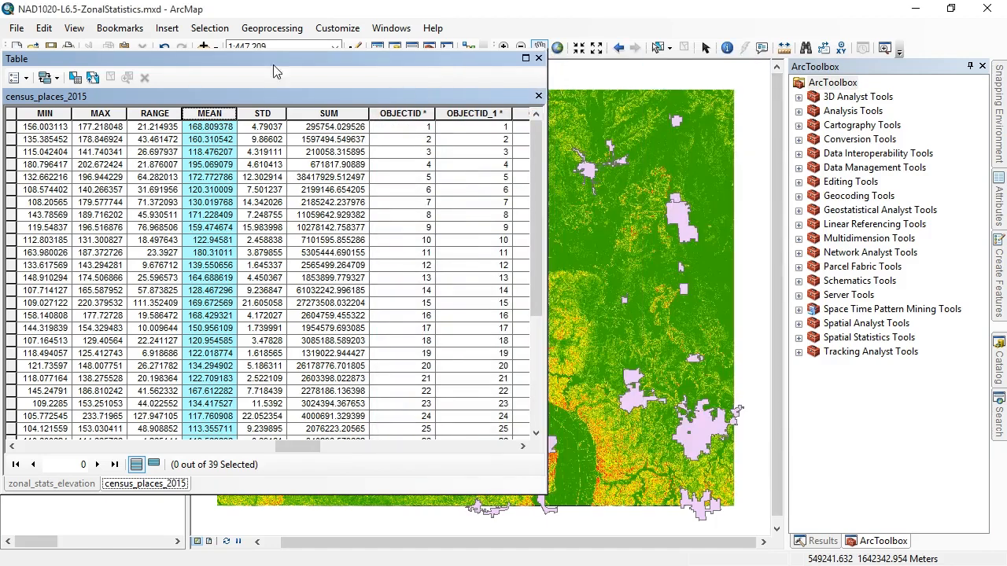
{"action": "left_click_drag", "start_coordinate": [247, 59], "coordinate": [442, 72]}
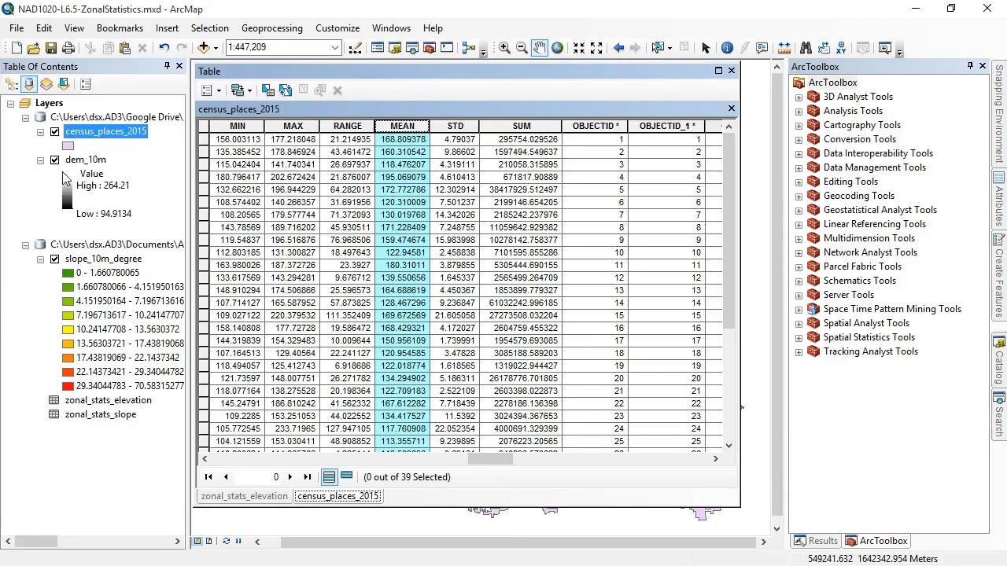
{"action": "left_click", "coordinate": [732, 72]}
{"action": "right_click", "coordinate": [136, 132]}
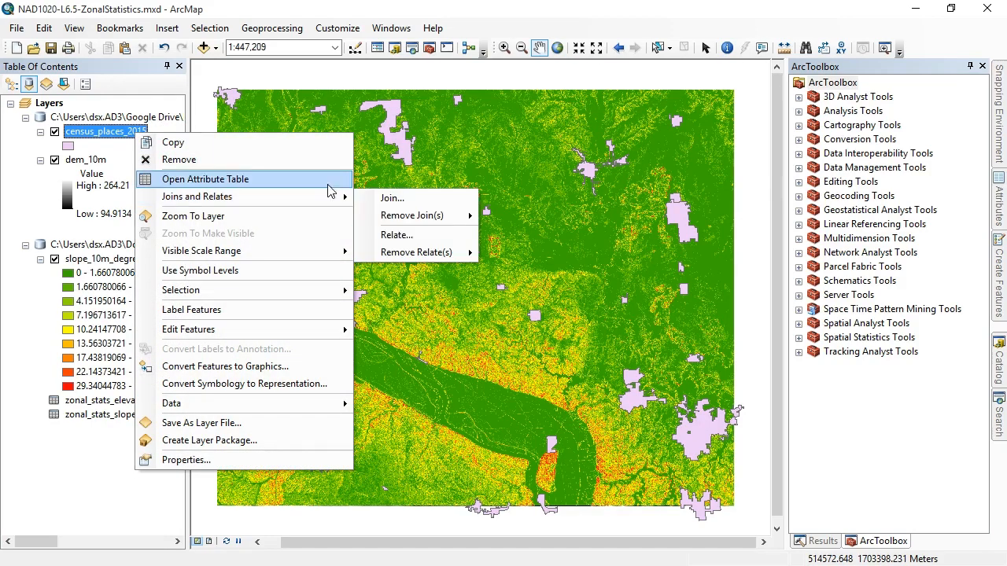
{"action": "mouse_move", "coordinate": [424, 215]}
{"action": "left_click", "coordinate": [527, 254]}
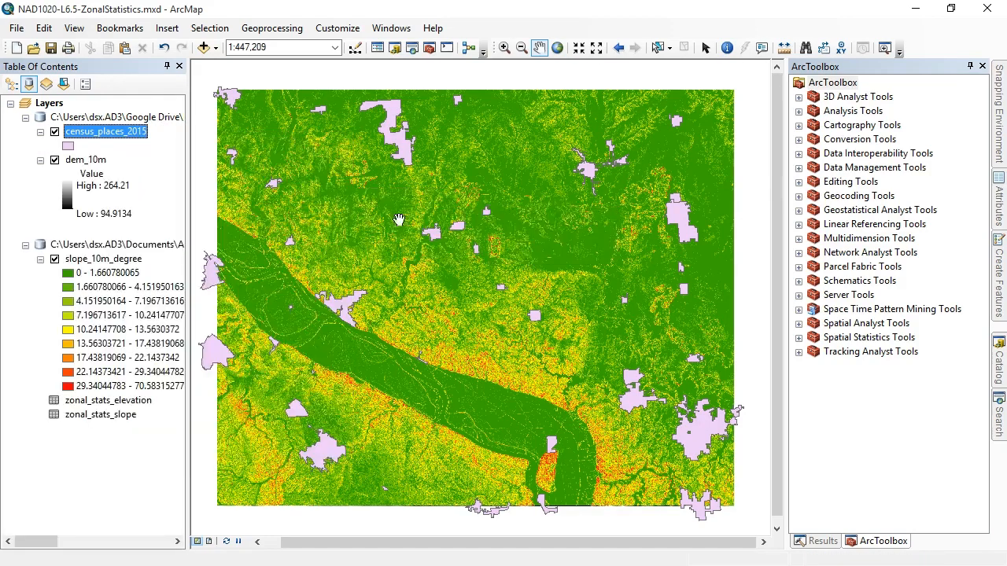
Step: Open the Join Field tool from the Data Management joins toolset with census_places_2015 as input table and OBJECTID as input join field
{"action": "left_click", "coordinate": [799, 168]}
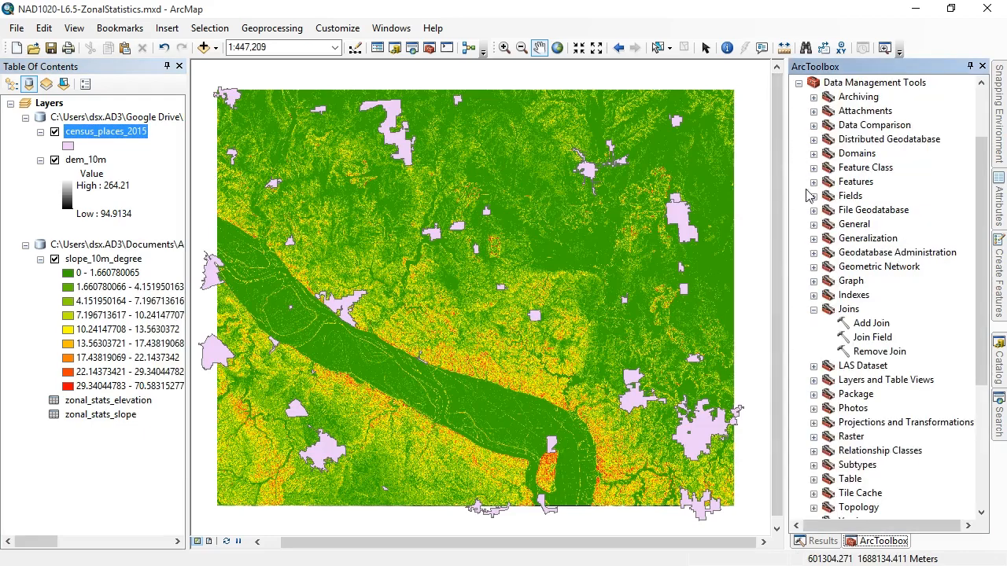
{"action": "left_click", "coordinate": [880, 330]}
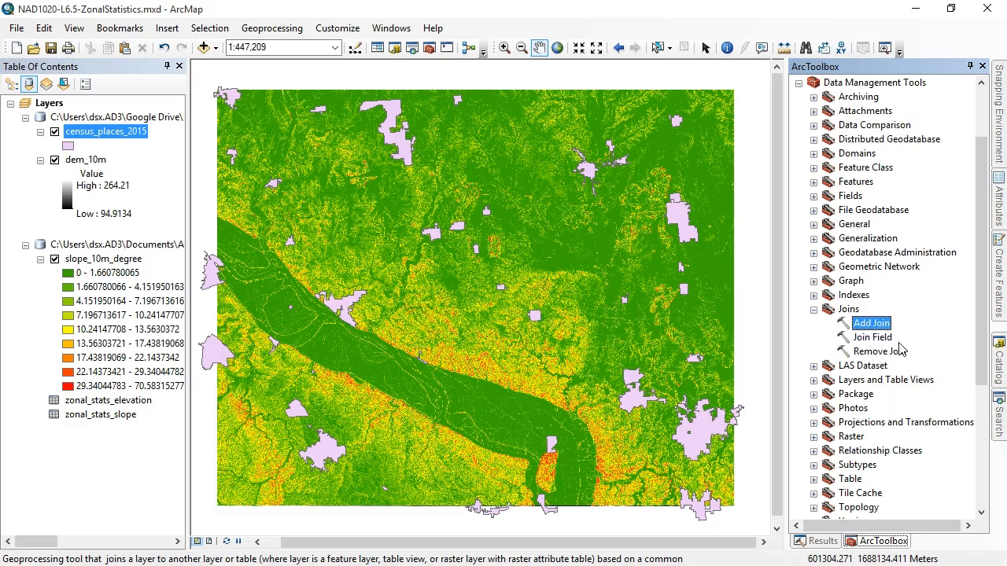
{"action": "left_click", "coordinate": [891, 353]}
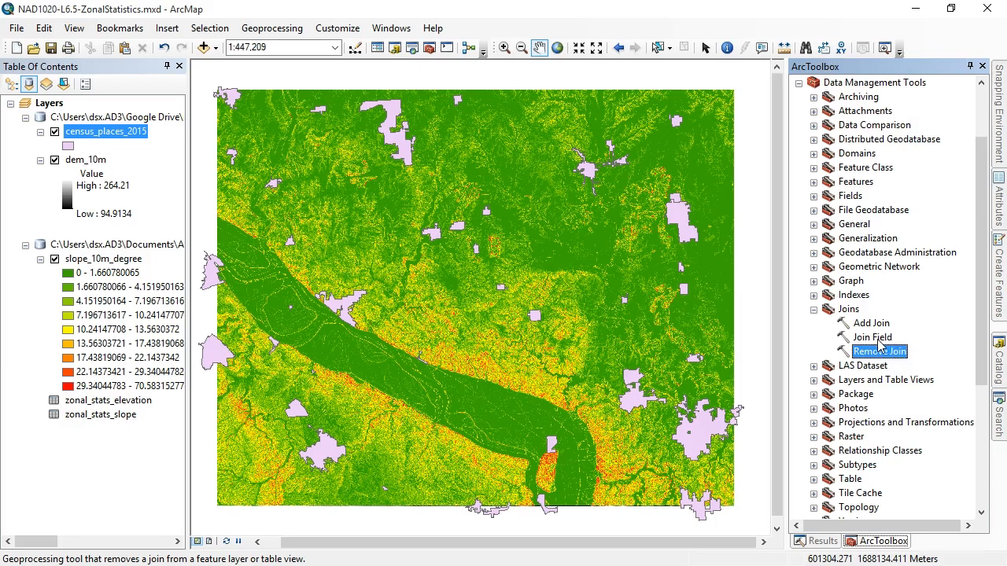
{"action": "left_click", "coordinate": [879, 338]}
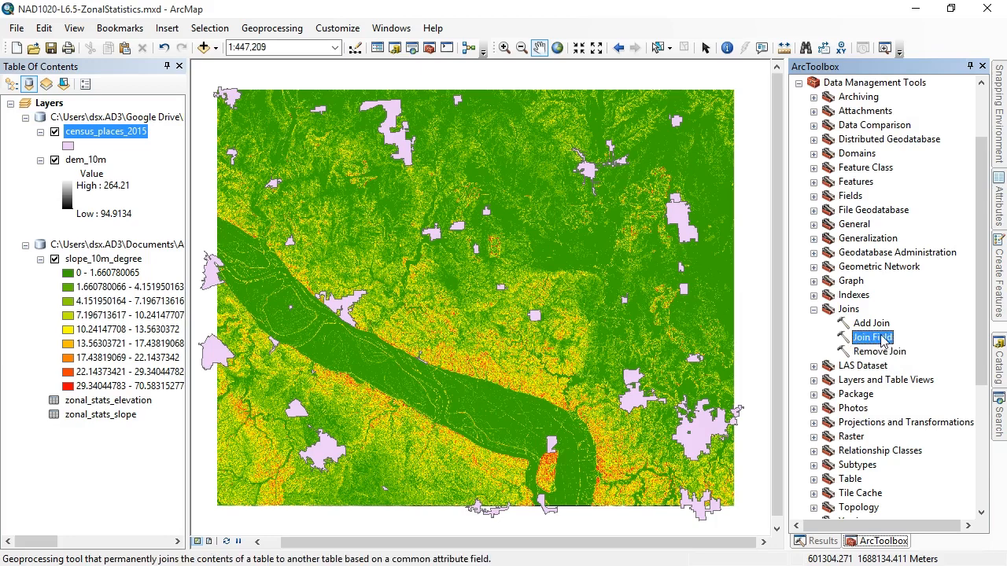
{"action": "double_click", "coordinate": [881, 343]}
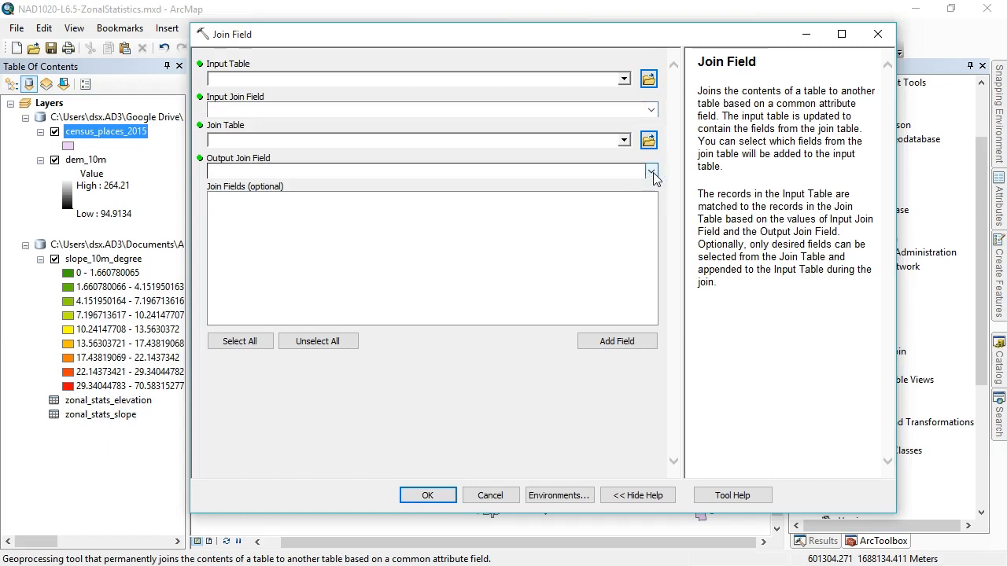
{"action": "left_click", "coordinate": [623, 79]}
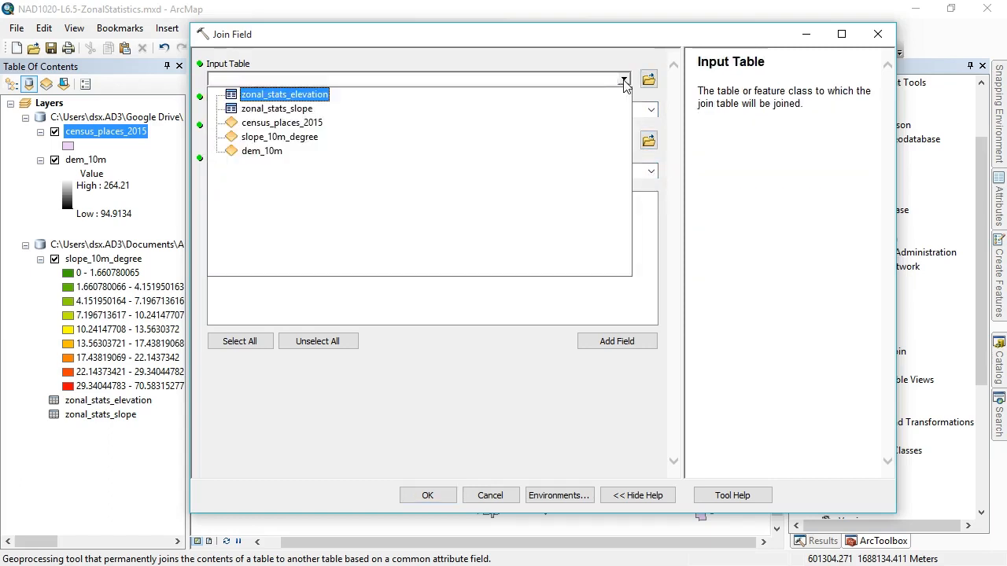
{"action": "left_click", "coordinate": [313, 124]}
{"action": "left_click", "coordinate": [649, 110]}
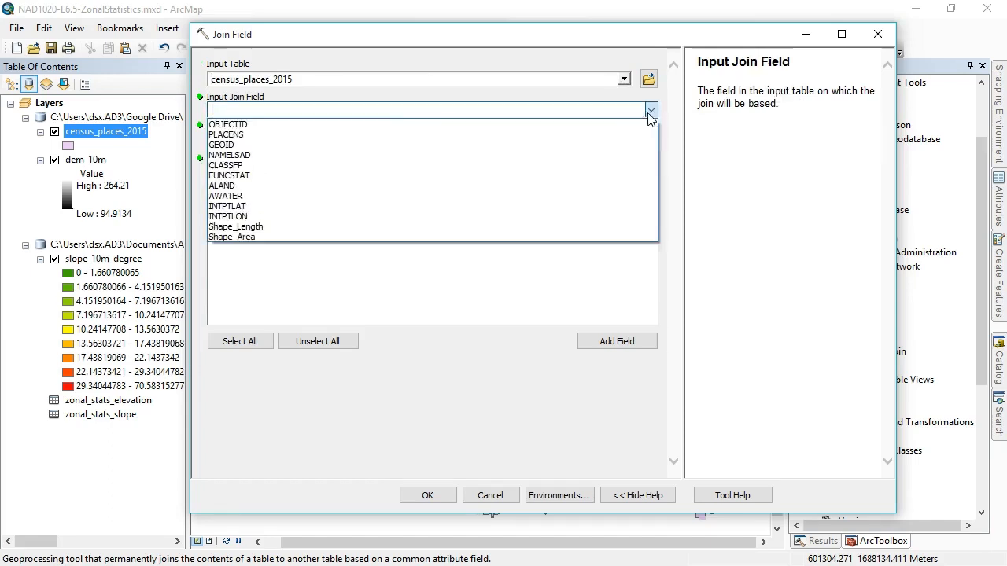
{"action": "left_click", "coordinate": [416, 124]}
Step: Permanently join the MIN, MAX and MEAN fields from zonal_stats_elevation, using OBJECTID_1 as the output join field, and run the tool
{"action": "left_click", "coordinate": [623, 143]}
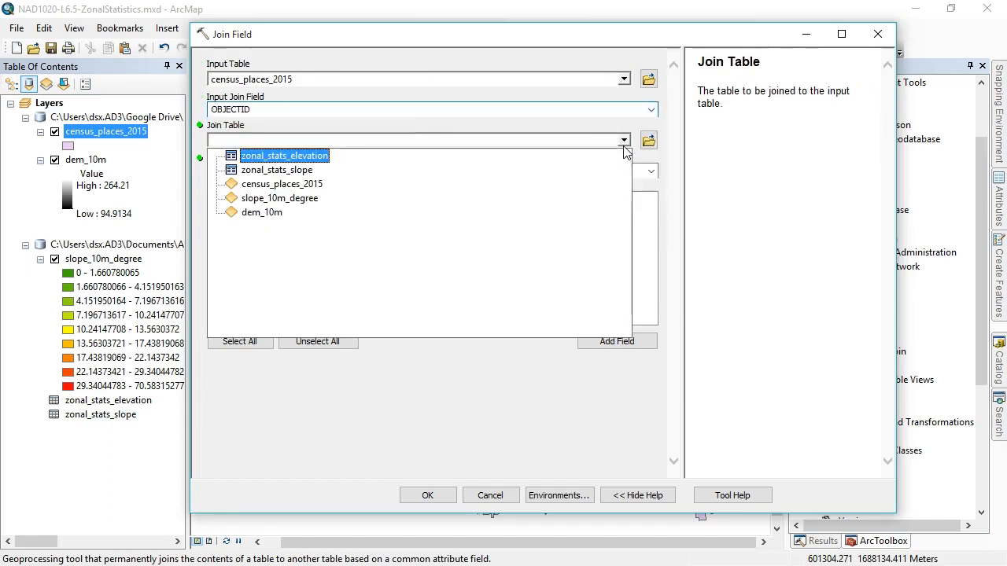
{"action": "left_click", "coordinate": [321, 157]}
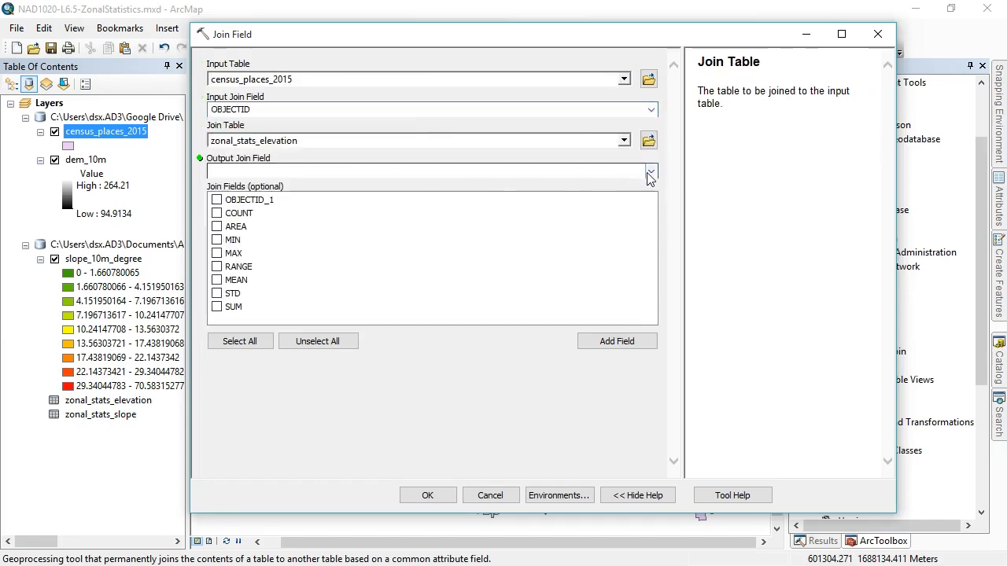
{"action": "left_click", "coordinate": [650, 173]}
{"action": "left_click", "coordinate": [327, 198]}
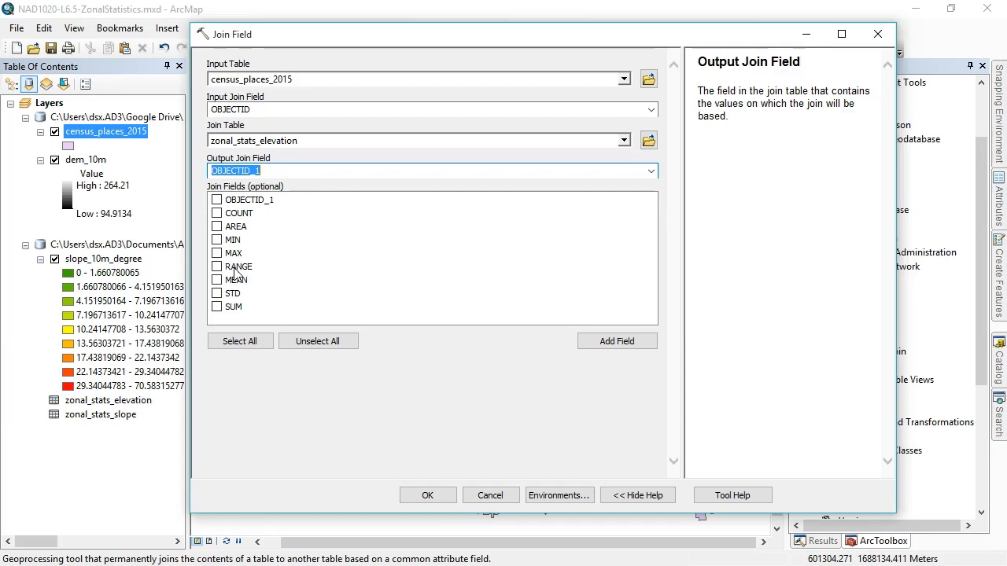
{"action": "left_click", "coordinate": [216, 240]}
{"action": "left_click", "coordinate": [216, 253]}
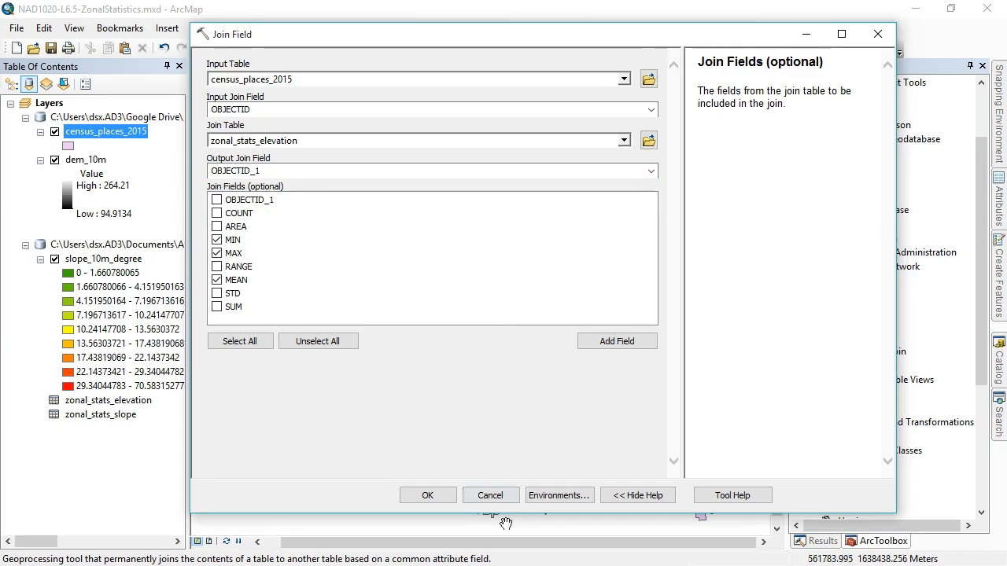
{"action": "left_click", "coordinate": [427, 496]}
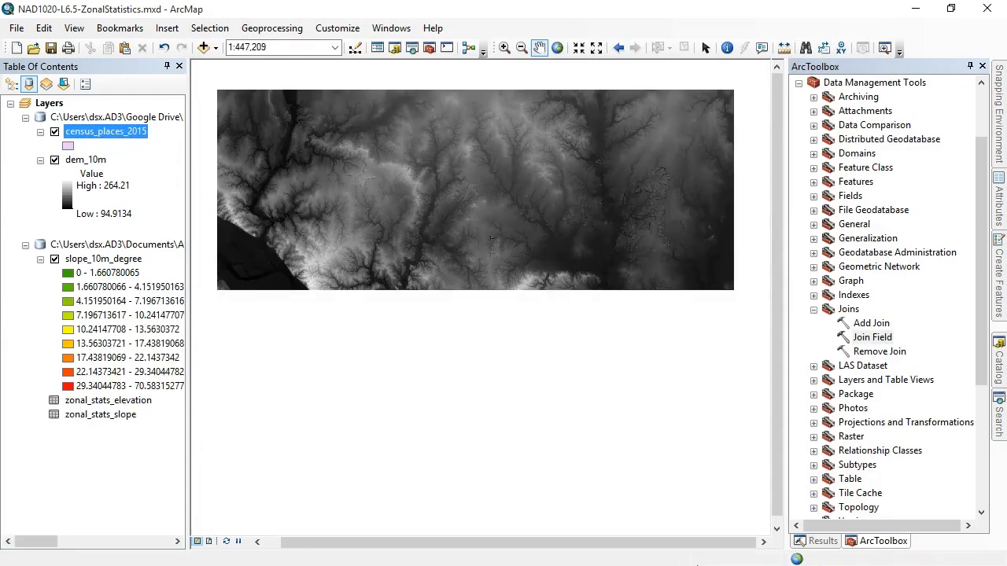
Step: Open the census_places_2015 attribute table and review the fields at the end of the table
{"action": "right_click", "coordinate": [130, 135]}
{"action": "left_click", "coordinate": [212, 179]}
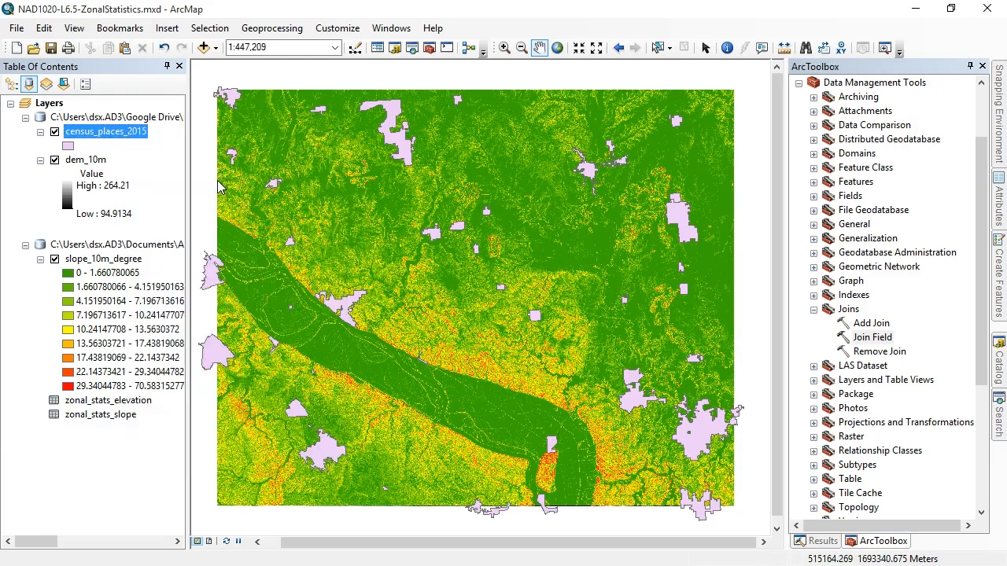
{"action": "left_click_drag", "start_coordinate": [407, 459], "coordinate": [657, 461]}
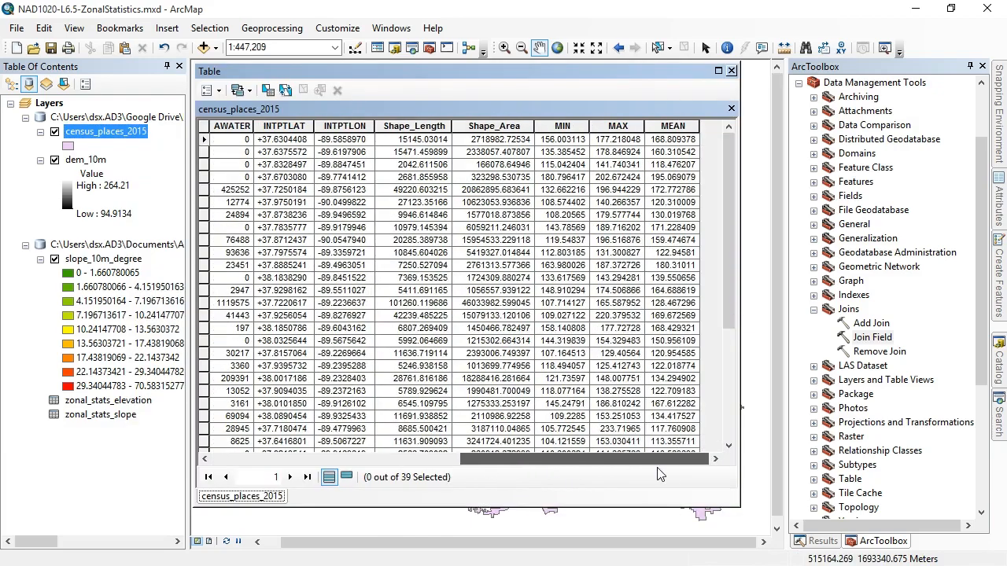
Step: Inspect the MIN field's properties in the attribute table, checking its name and alias, and close them without changes
{"action": "left_click", "coordinate": [579, 128]}
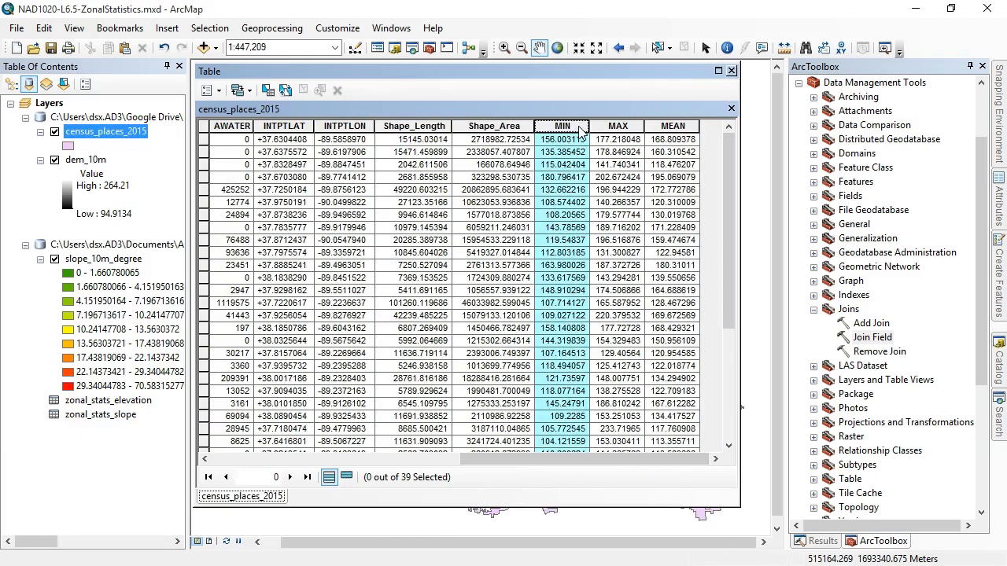
{"action": "right_click", "coordinate": [580, 130]}
{"action": "left_click", "coordinate": [617, 332]}
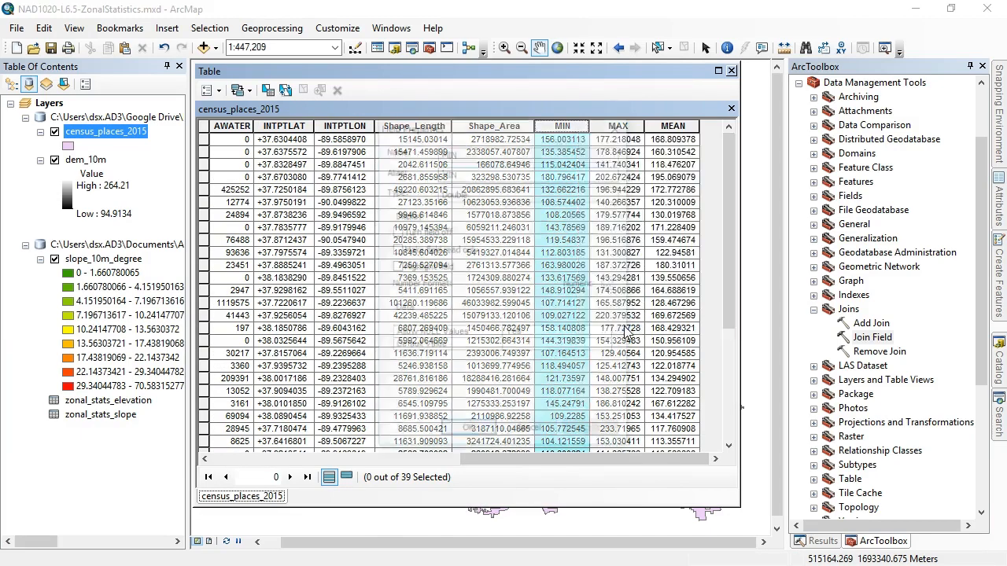
{"action": "left_click_drag", "start_coordinate": [476, 152], "coordinate": [381, 144]}
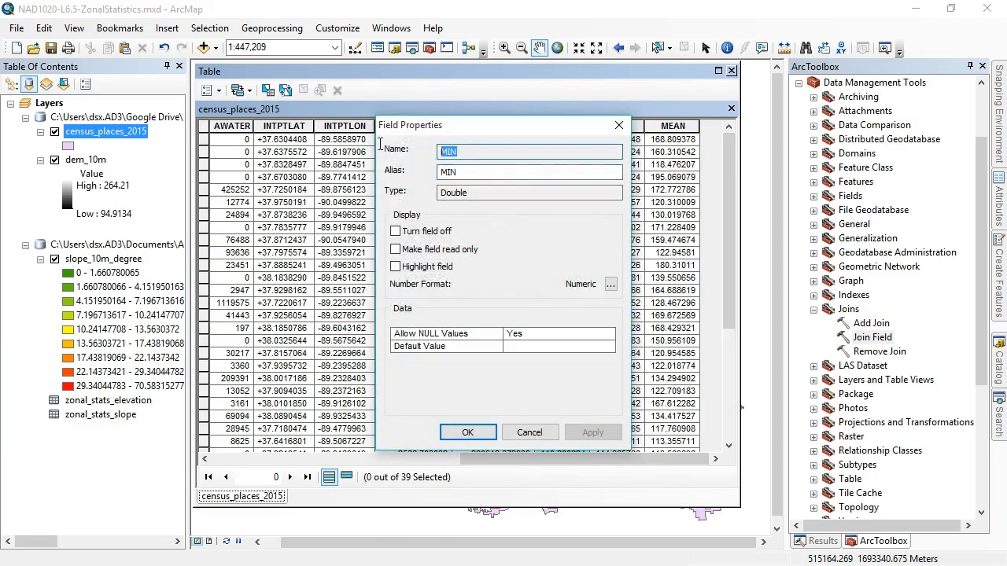
{"action": "left_click", "coordinate": [528, 435]}
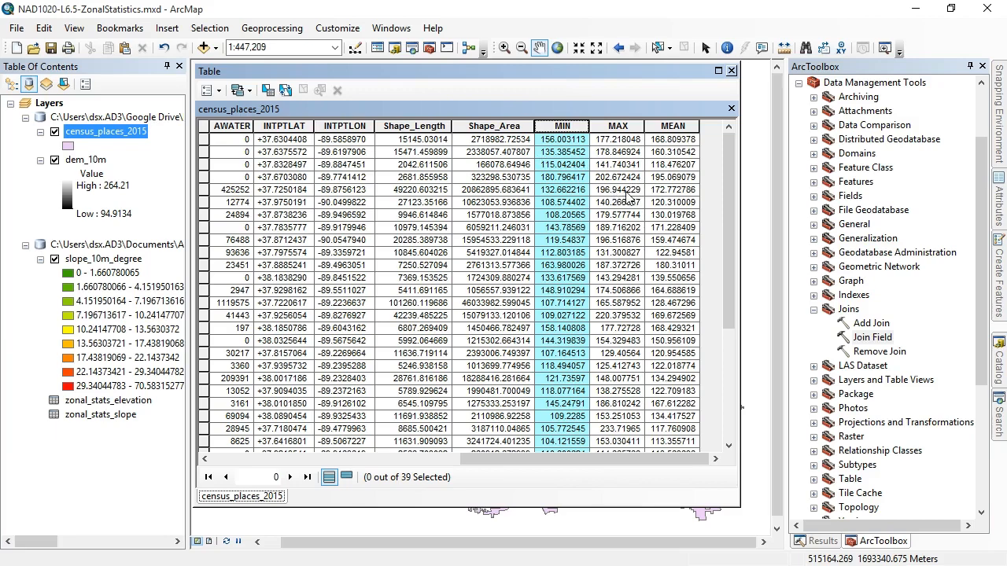
Step: Browse the Catalog's Google Drive folder connection to 3_DemoDocuments and expand demos.gdb
{"action": "left_click", "coordinate": [1000, 367]}
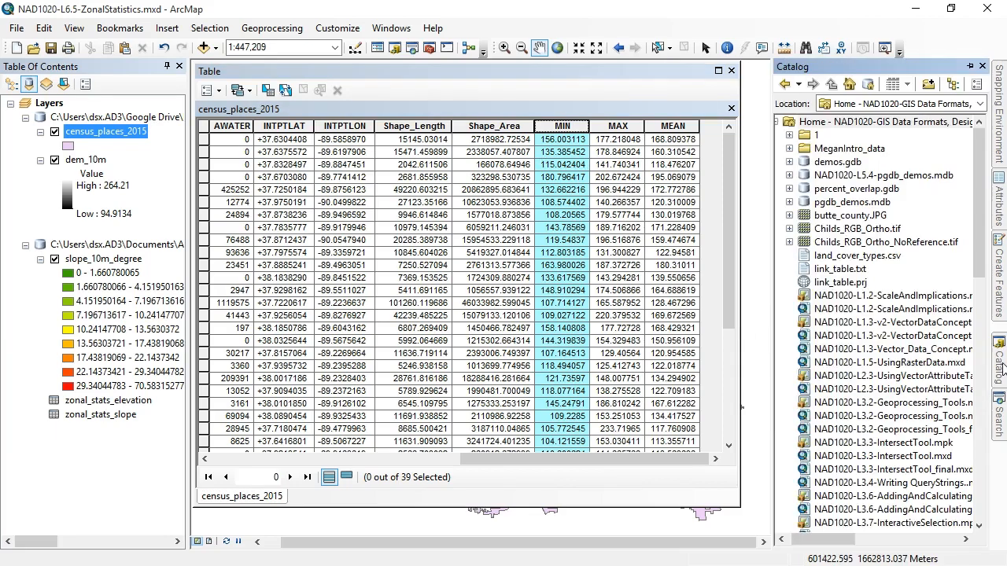
{"action": "left_click", "coordinate": [777, 122]}
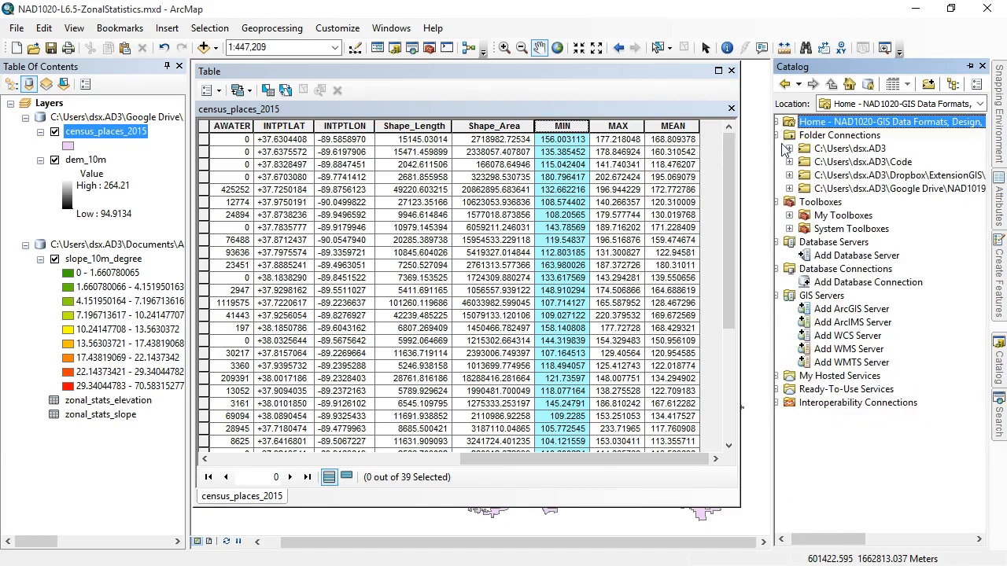
{"action": "left_click", "coordinate": [789, 189]}
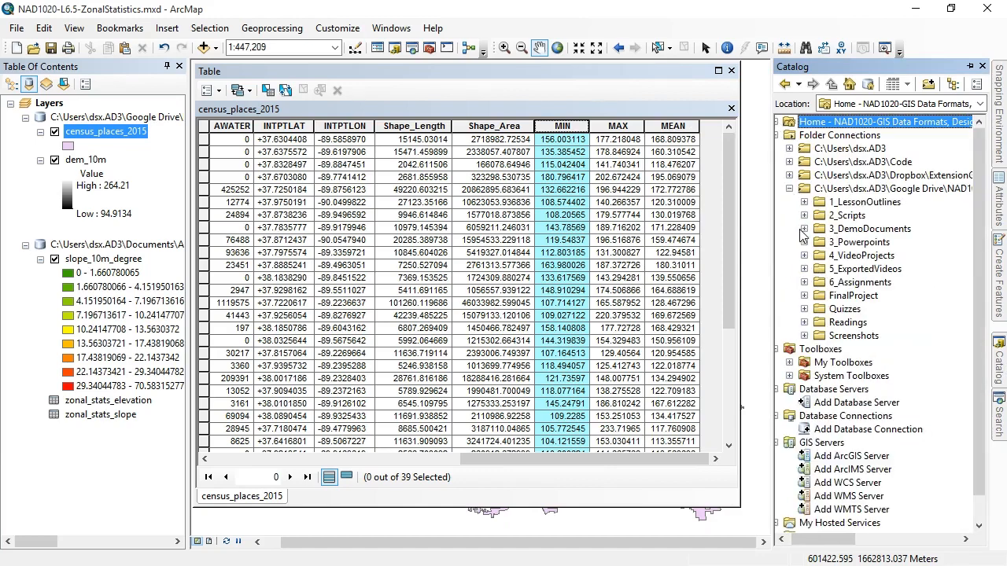
{"action": "left_click", "coordinate": [803, 229]}
{"action": "left_click", "coordinate": [819, 162]}
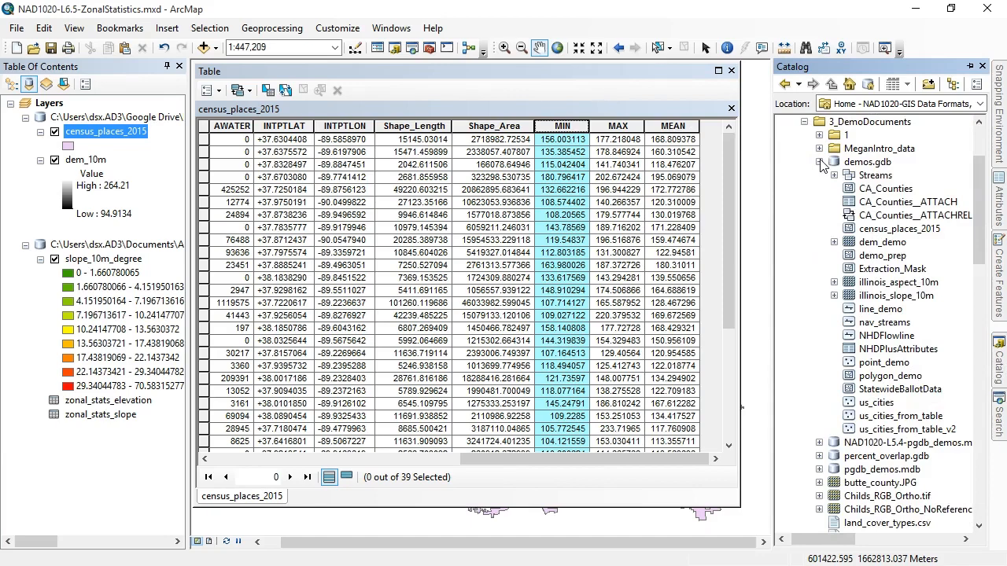
Step: In the feature class properties of census_places_2015 in demos.gdb, rename the MIN field to min_elevation
{"action": "left_click", "coordinate": [887, 229]}
{"action": "right_click", "coordinate": [881, 230]}
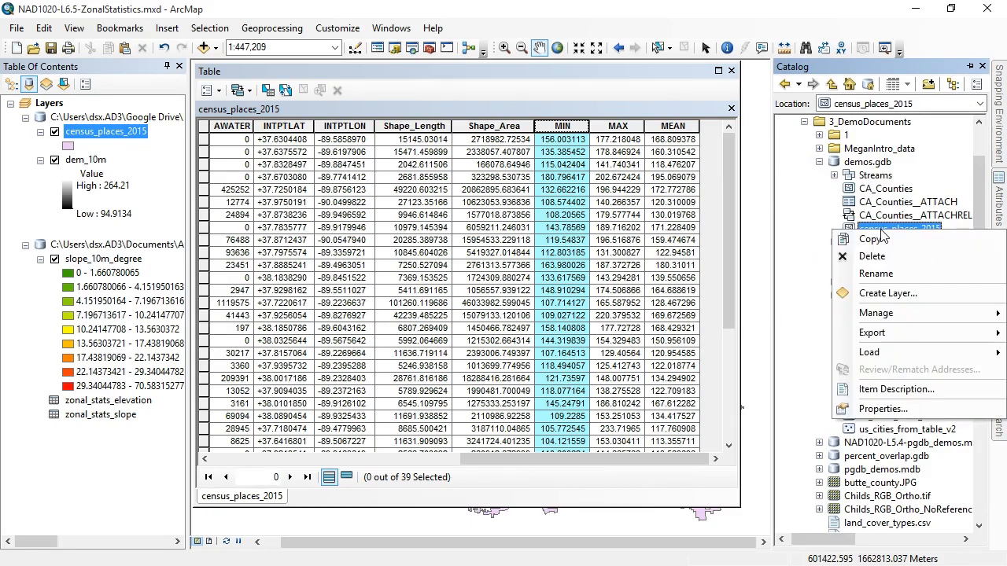
{"action": "left_click", "coordinate": [904, 409]}
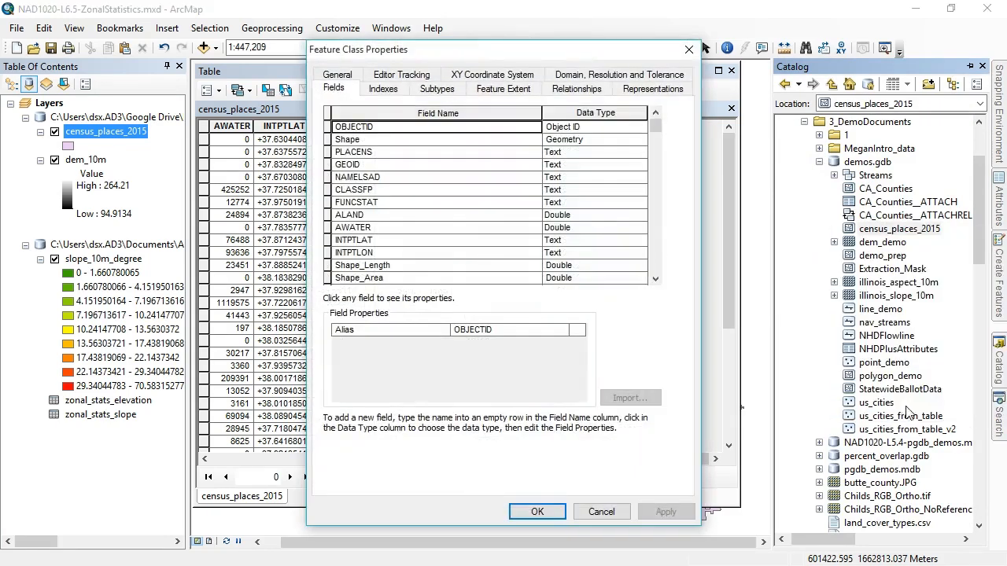
{"action": "left_click_drag", "start_coordinate": [654, 127], "coordinate": [657, 236]}
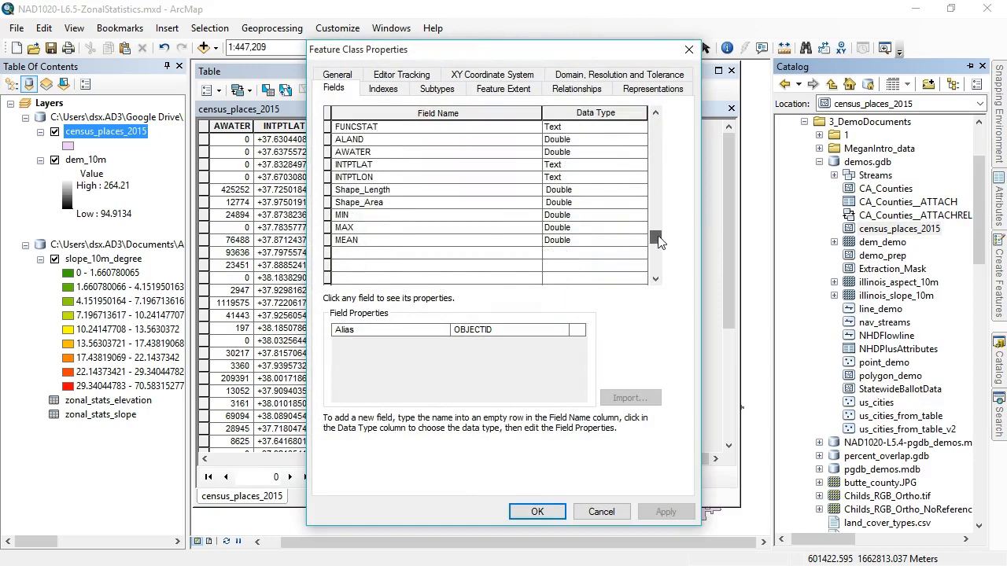
{"action": "left_click", "coordinate": [343, 217]}
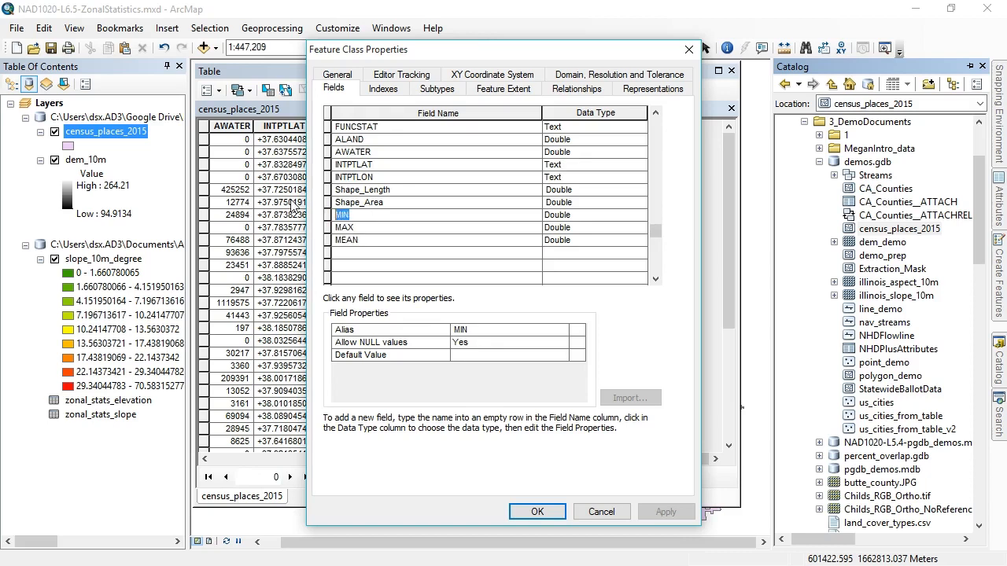
{"action": "type", "text": "min"}
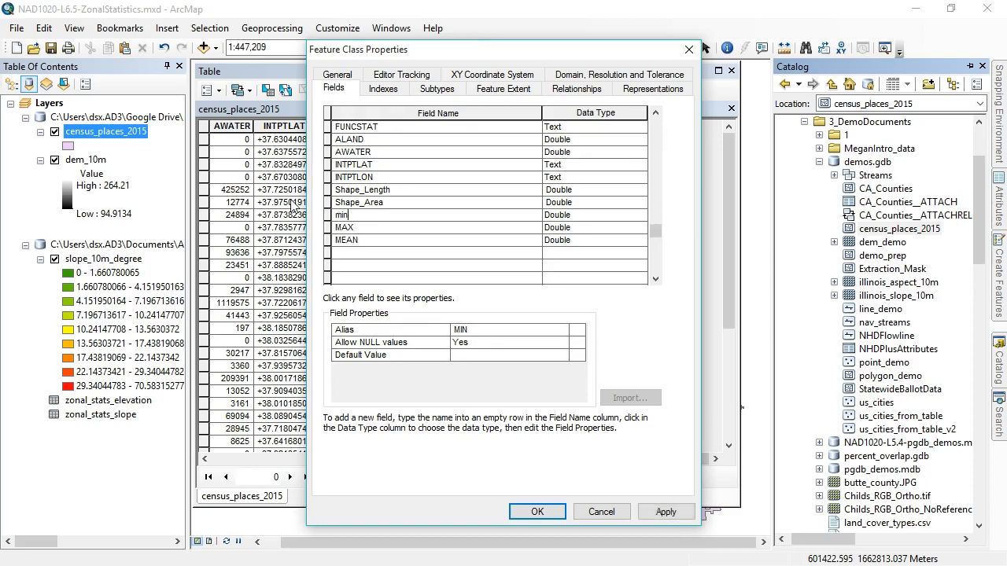
{"action": "type", "text": "_elevation"}
Step: Rename the MAX field to max_elevation and MEAN to mean_elevation, apply the changes, and check the fields in the attribute table
{"action": "key", "text": "Down"}
{"action": "type", "text": "max_elevation"}
{"action": "key", "text": "Down"}
{"action": "type", "text": "m"}
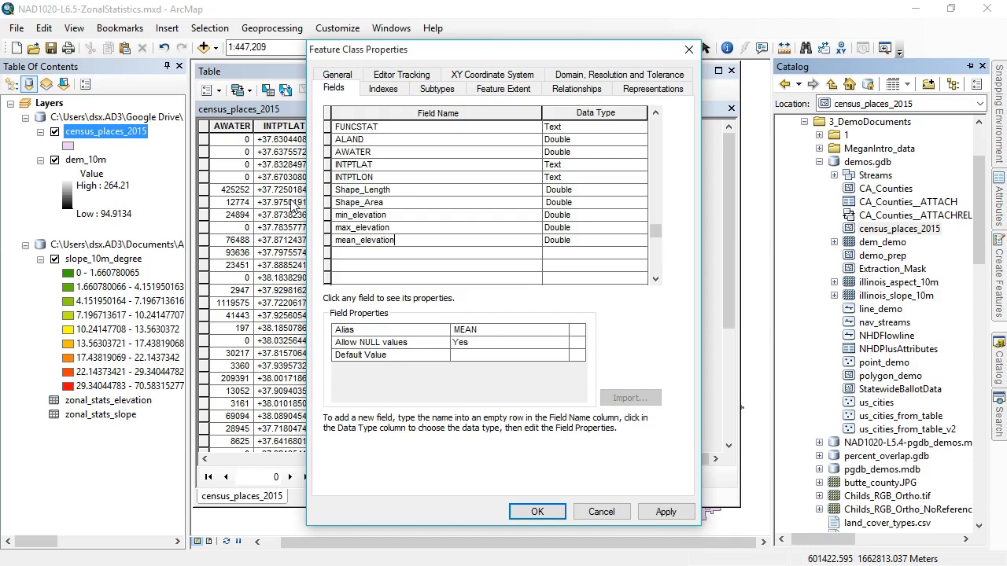
{"action": "left_click", "coordinate": [395, 220]}
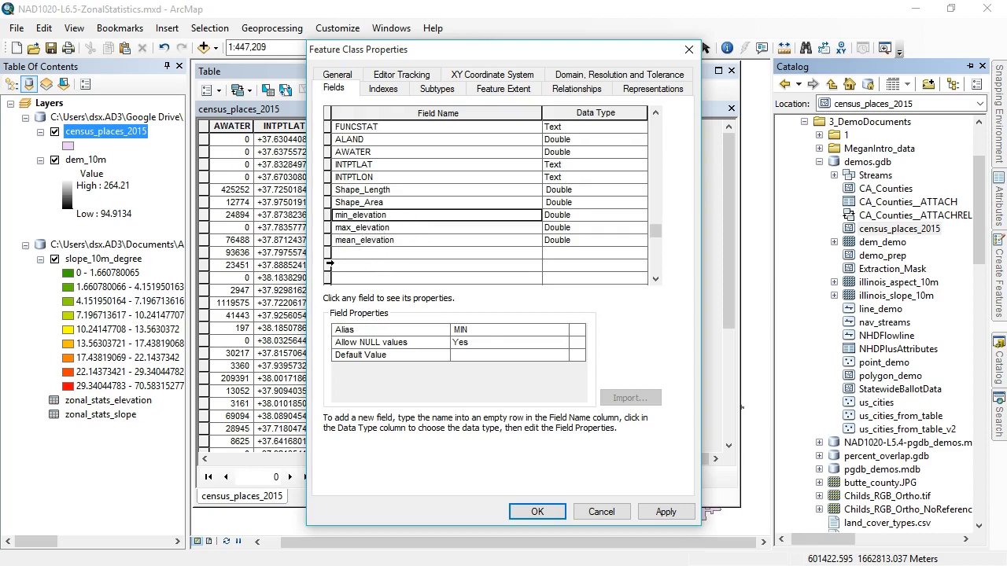
{"action": "left_click", "coordinate": [538, 512]}
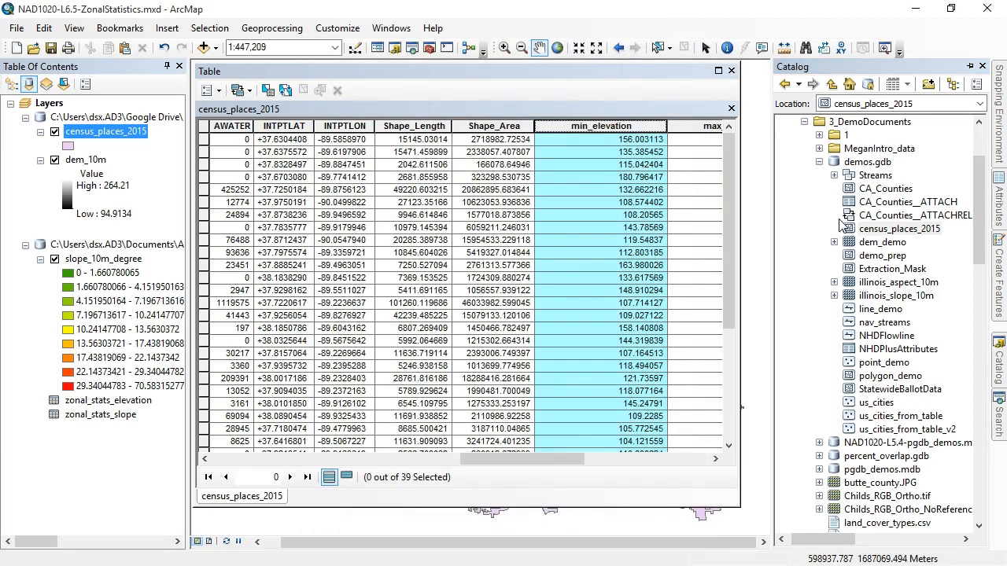
{"action": "left_click_drag", "start_coordinate": [511, 458], "coordinate": [651, 473]}
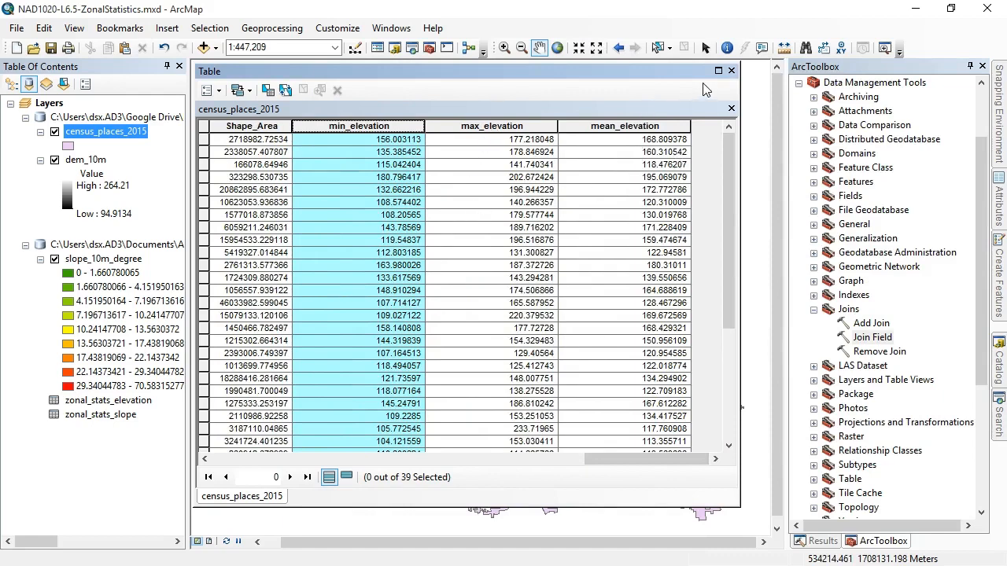
Step: Start the Join Field tool with census_places_2015 as the input table and OBJECTID as the input join field
{"action": "double_click", "coordinate": [872, 337]}
{"action": "left_click", "coordinate": [624, 81]}
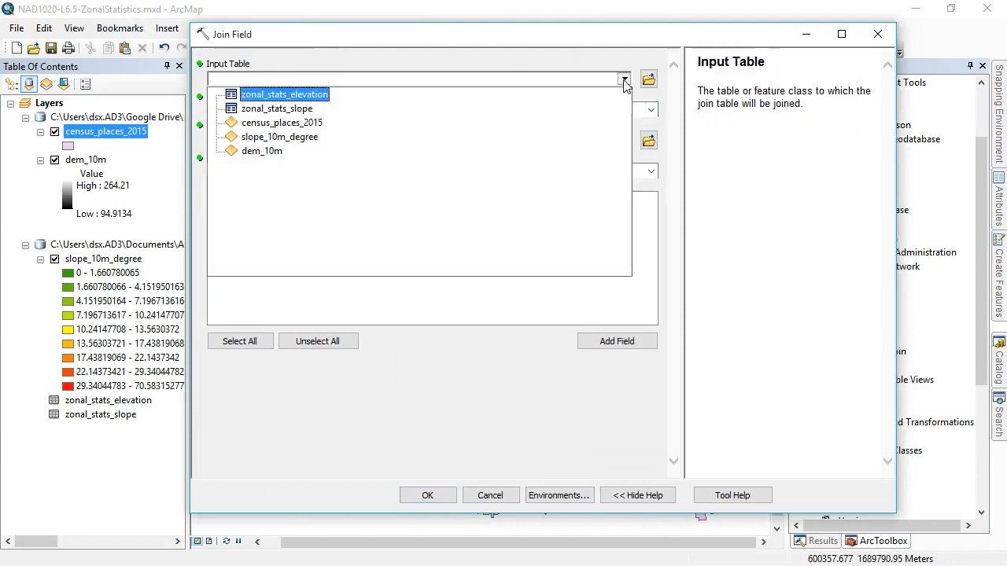
{"action": "left_click", "coordinate": [295, 122]}
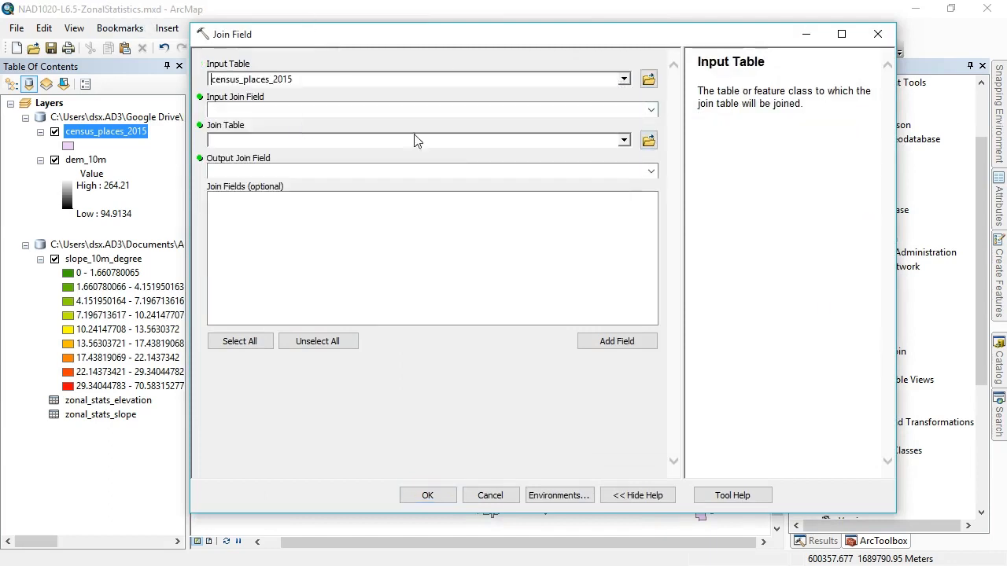
{"action": "left_click", "coordinate": [651, 111]}
{"action": "left_click", "coordinate": [456, 113]}
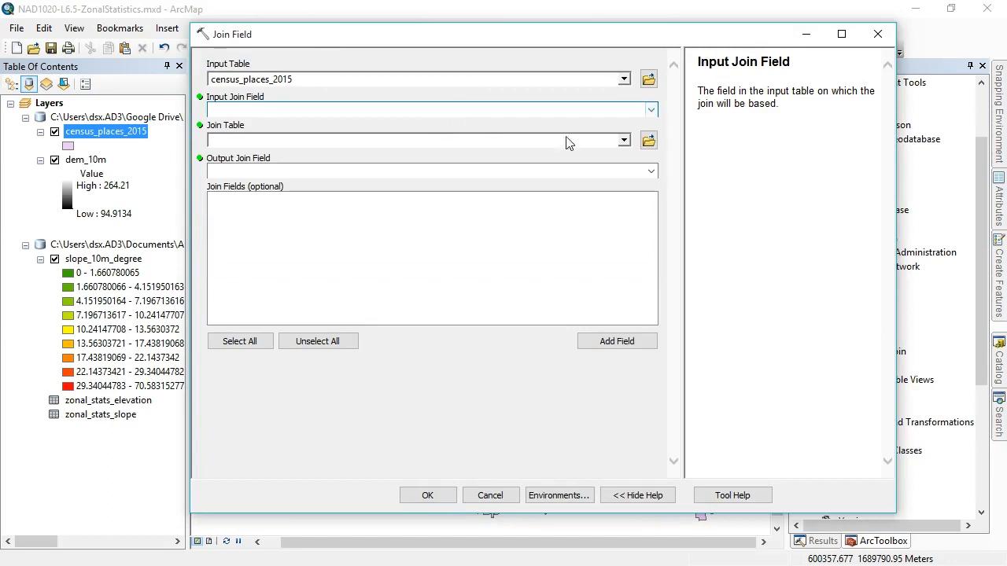
{"action": "left_click", "coordinate": [651, 111]}
{"action": "left_click", "coordinate": [601, 126]}
Step: Permanently join MIN, MAX, RANGE and MEAN from zonal_stats_slope using output join field OBJECTID_1, and review the joined fields in the attribute table
{"action": "left_click", "coordinate": [624, 141]}
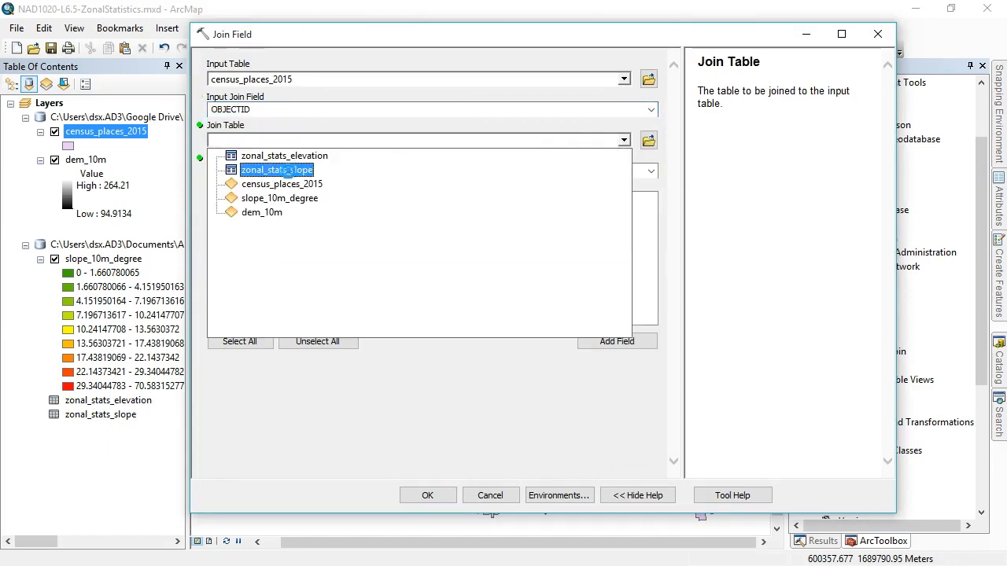
{"action": "left_click", "coordinate": [287, 168]}
{"action": "left_click", "coordinate": [651, 171]}
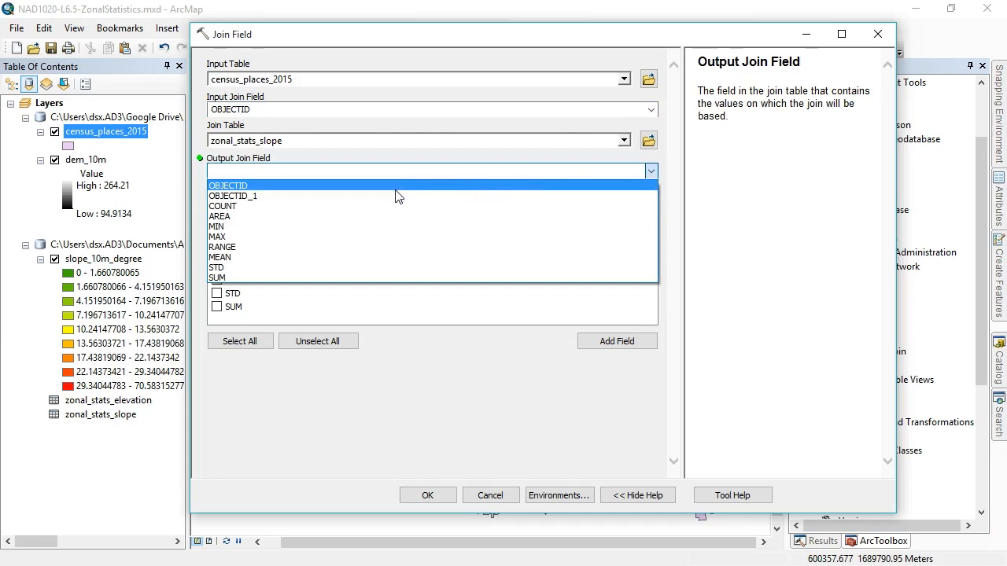
{"action": "left_click", "coordinate": [397, 196]}
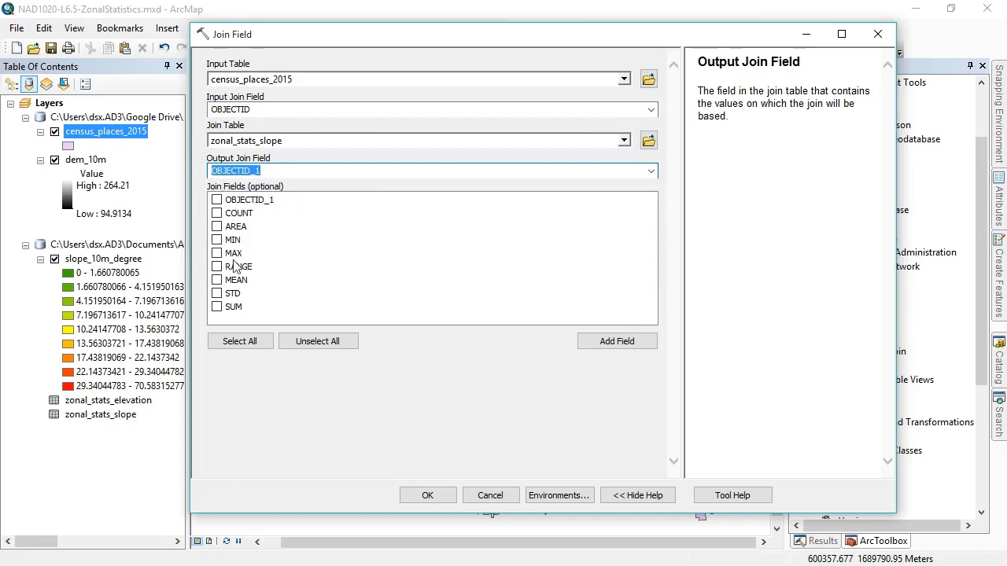
{"action": "left_click", "coordinate": [217, 280]}
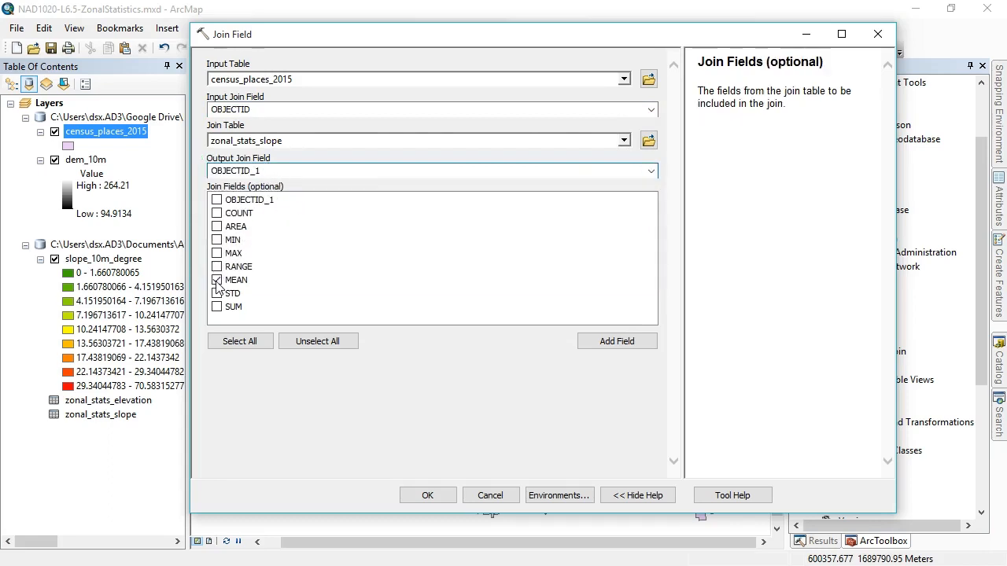
{"action": "left_click", "coordinate": [217, 268]}
{"action": "left_click", "coordinate": [217, 240]}
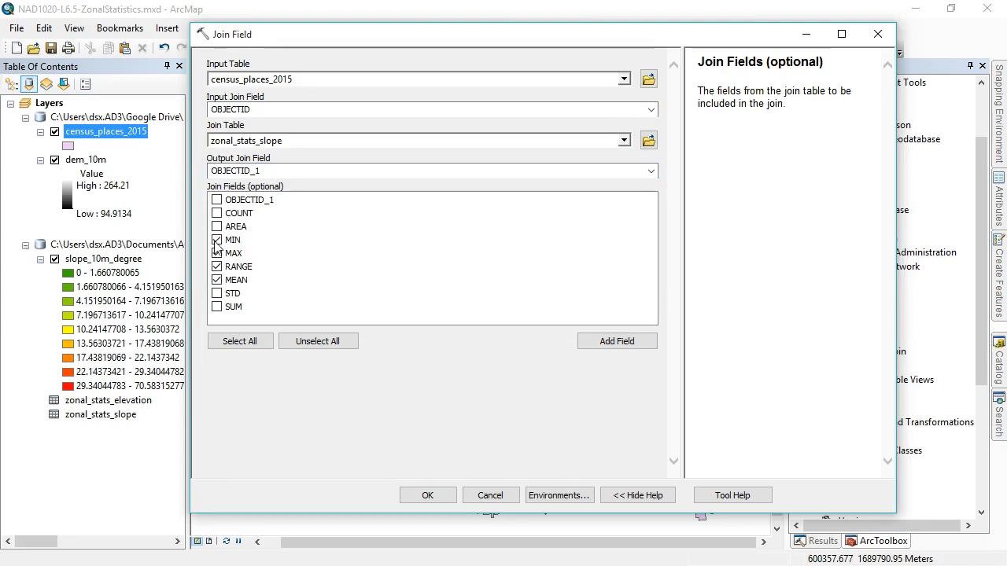
{"action": "left_click", "coordinate": [429, 497]}
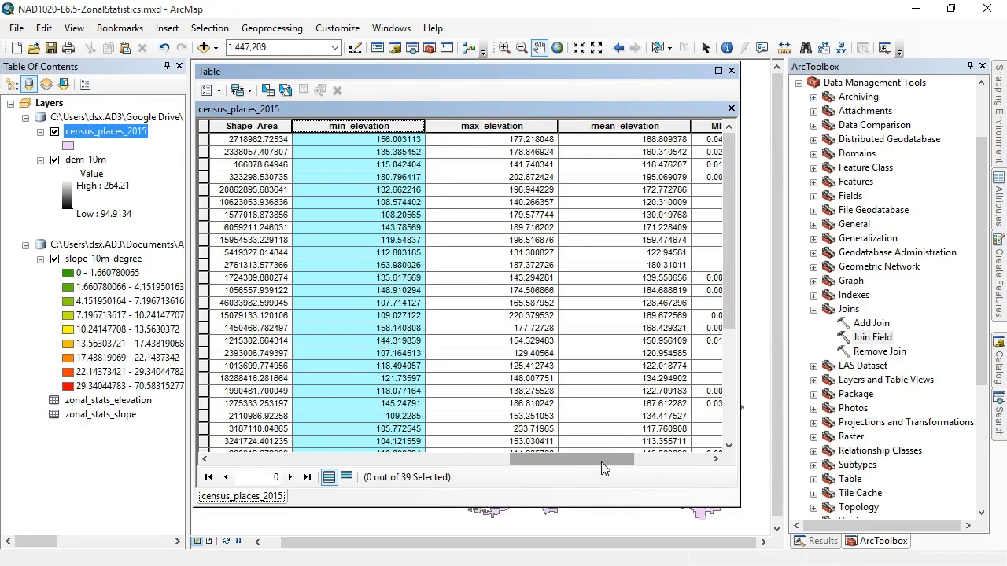
{"action": "left_click_drag", "start_coordinate": [599, 459], "coordinate": [648, 462]}
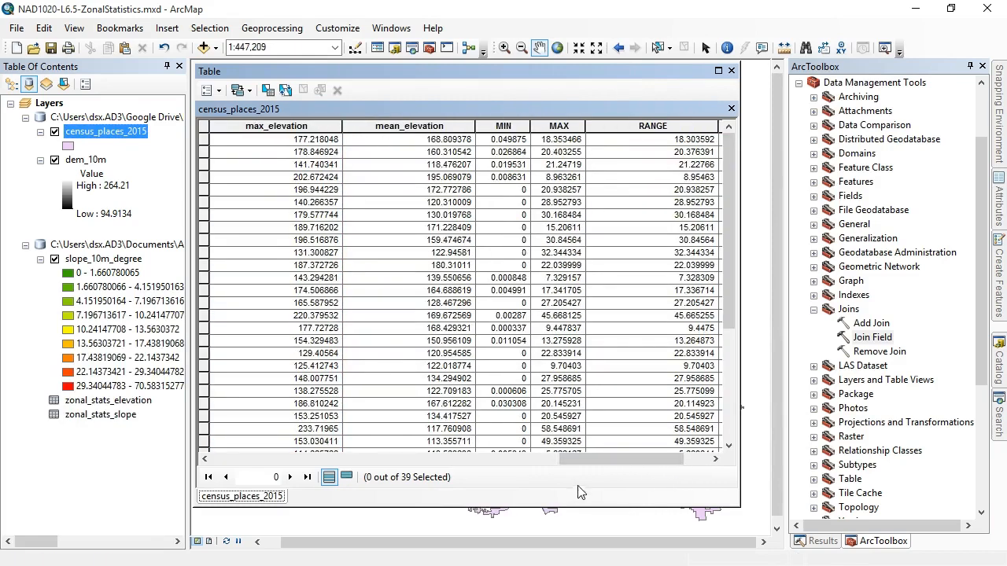
{"action": "left_click_drag", "start_coordinate": [579, 461], "coordinate": [554, 461]}
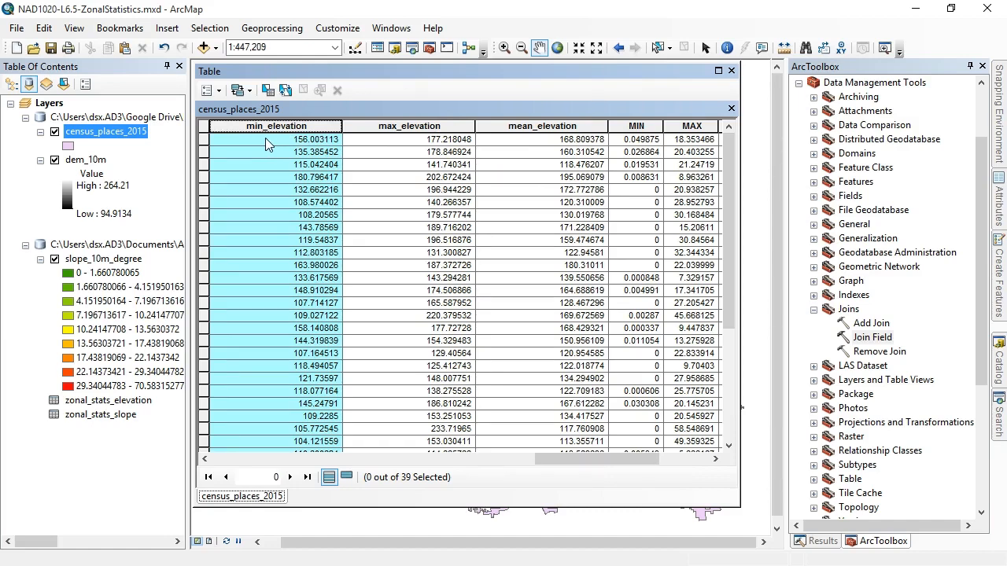
Step: Refresh the demos.gdb geodatabase in the Catalog
{"action": "left_click", "coordinate": [999, 362]}
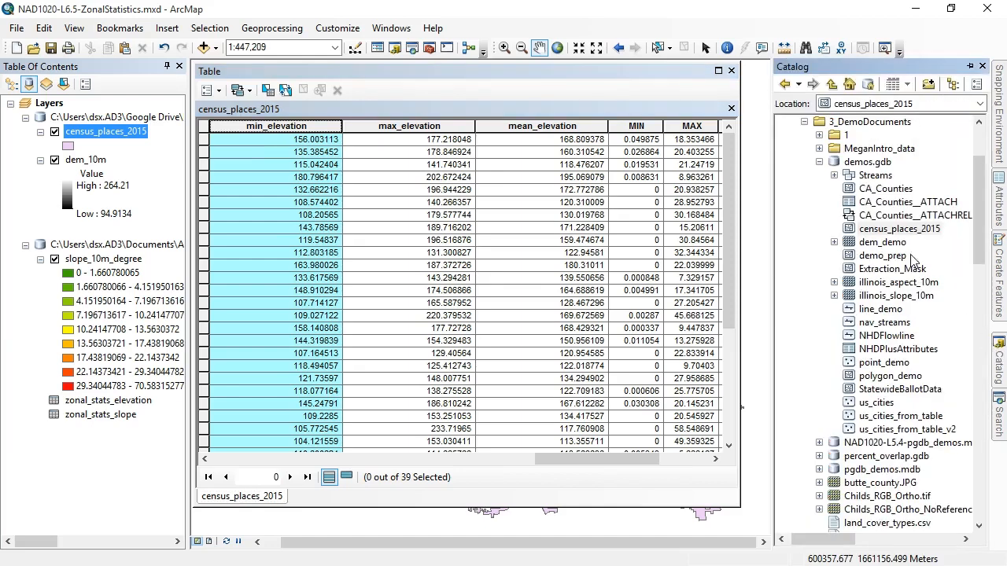
{"action": "right_click", "coordinate": [870, 168]}
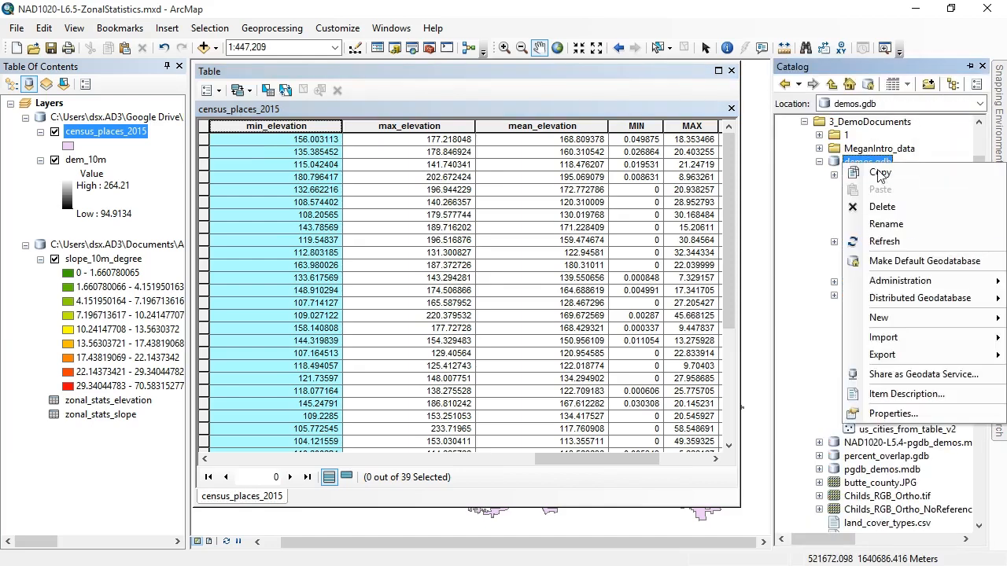
{"action": "left_click", "coordinate": [907, 242]}
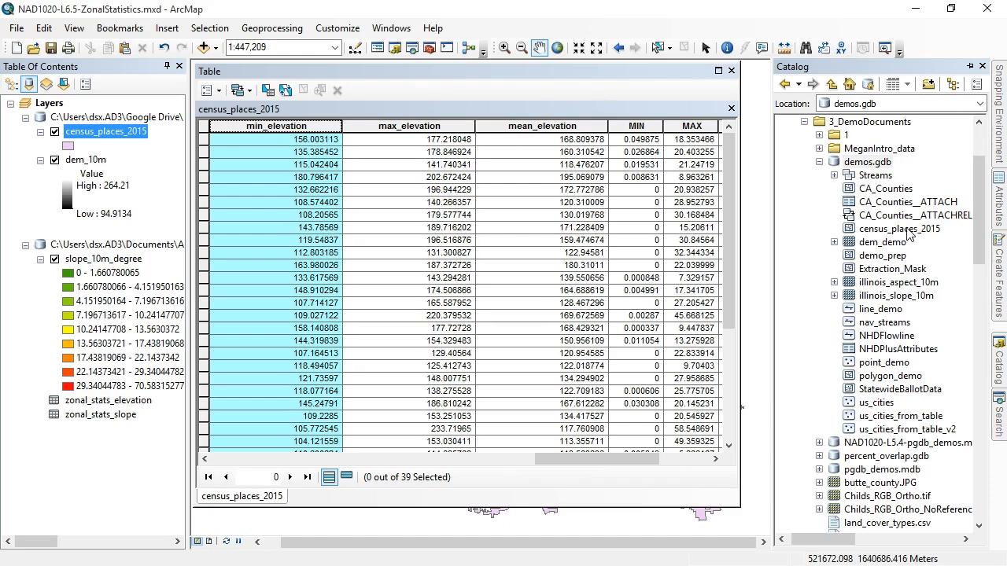
Step: Reopen the feature class properties of census_places_2015 in demos.gdb and rename the MIN field to min_slope
{"action": "left_click", "coordinate": [904, 230]}
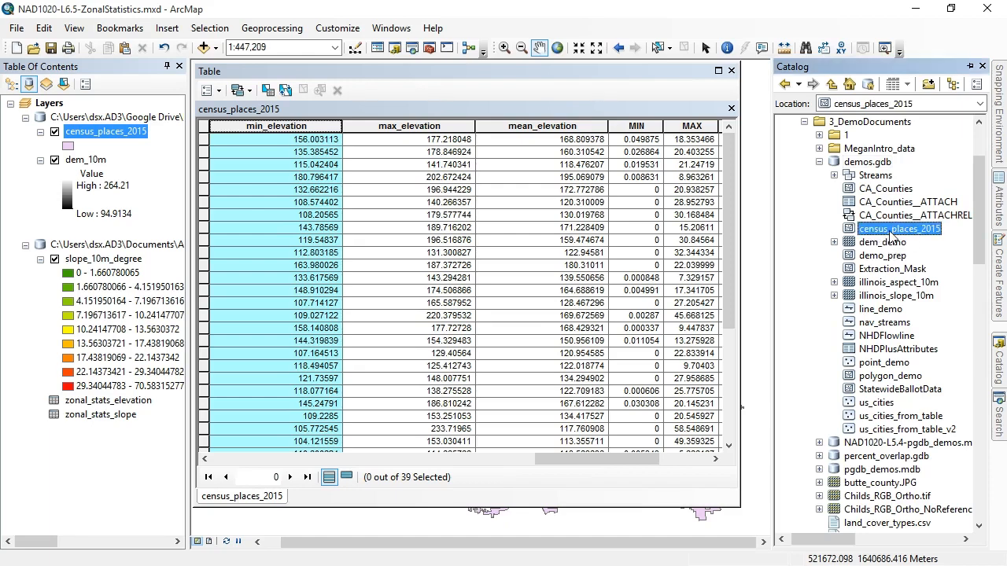
{"action": "right_click", "coordinate": [892, 236]}
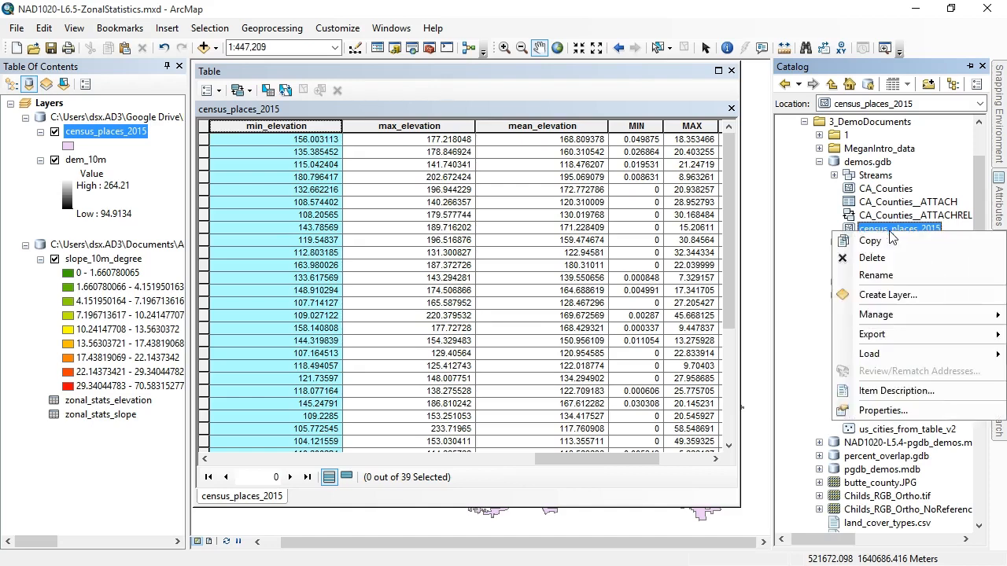
{"action": "left_click", "coordinate": [887, 411]}
{"action": "scroll", "coordinate": [625, 228], "scroll_direction": "down", "scroll_amount": 3}
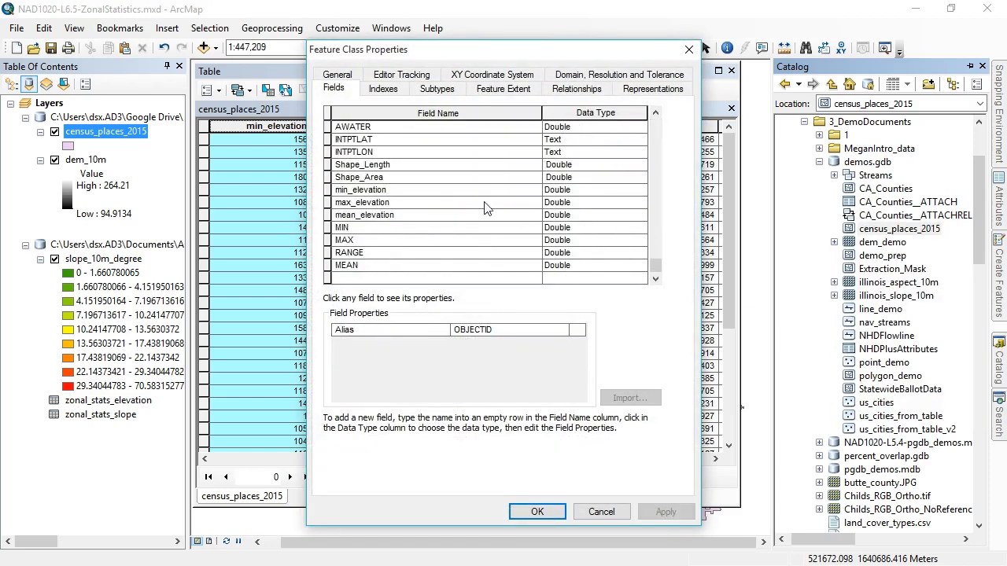
{"action": "left_click", "coordinate": [365, 193]}
{"action": "left_click", "coordinate": [376, 215]}
{"action": "left_click", "coordinate": [372, 231]}
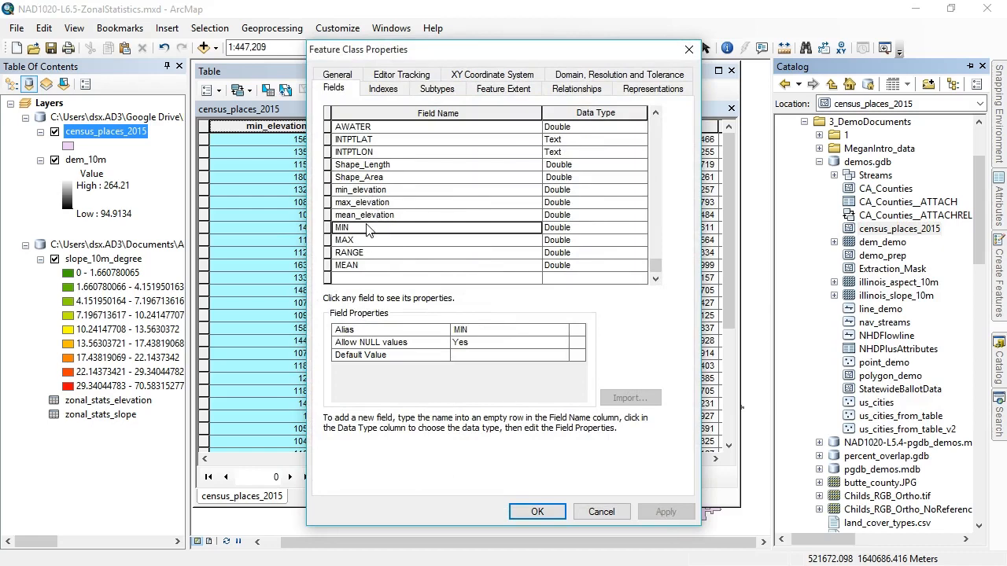
{"action": "type", "text": "min_slope"}
{"action": "key", "text": "Tab"}
{"action": "key", "text": "Tab"}
Step: Rename the MAX, RANGE and MEAN fields to max_slope, range_slope and mean_slope, and apply the changes
{"action": "type", "text": "max_slope"}
{"action": "key", "text": "Tab"}
{"action": "key", "text": "Tab"}
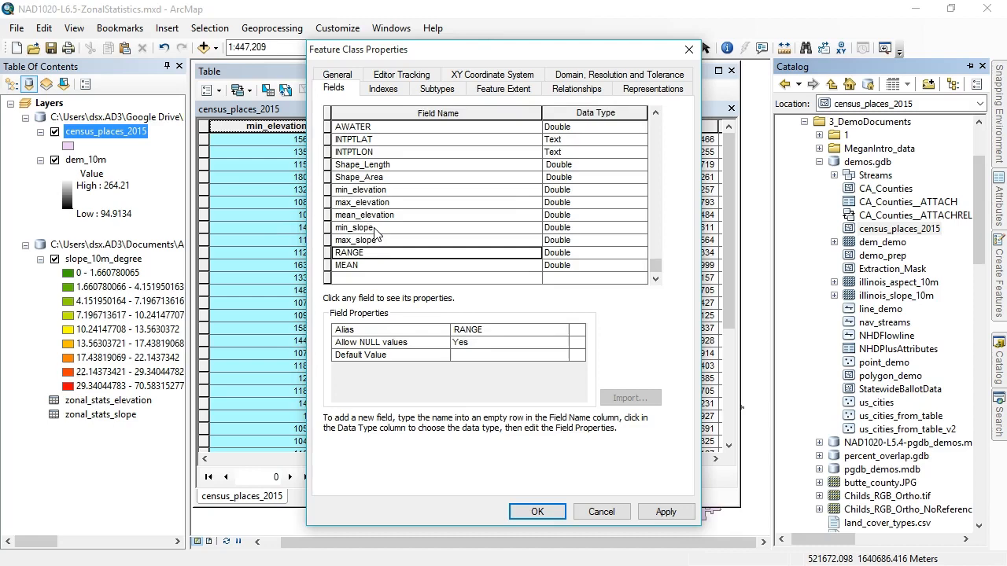
{"action": "key", "text": "BackSpace"}
{"action": "type", "text": "range_slope"}
{"action": "key", "text": "Tab"}
{"action": "key", "text": "Tab"}
{"action": "type", "text": "mean_slope"}
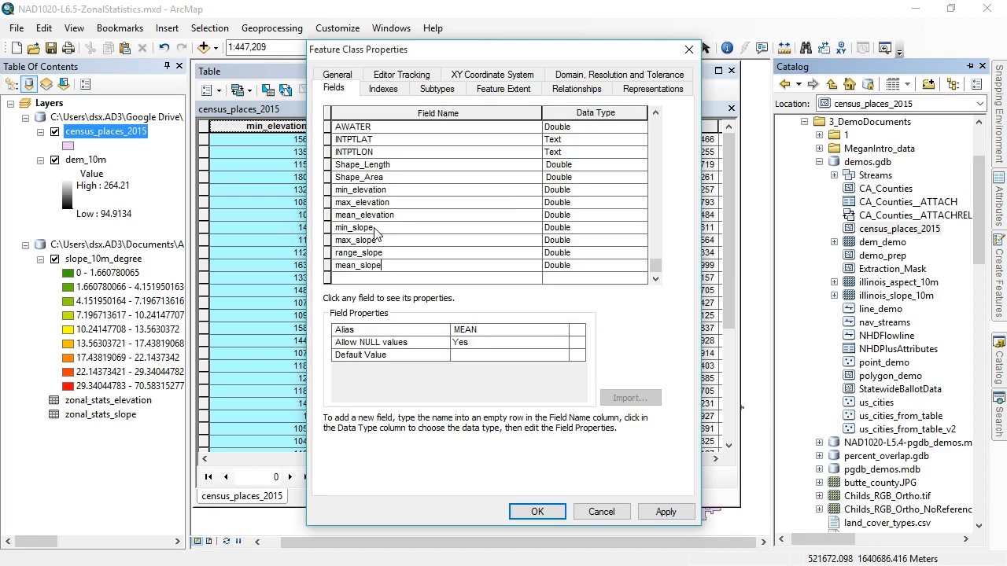
{"action": "left_click", "coordinate": [555, 509]}
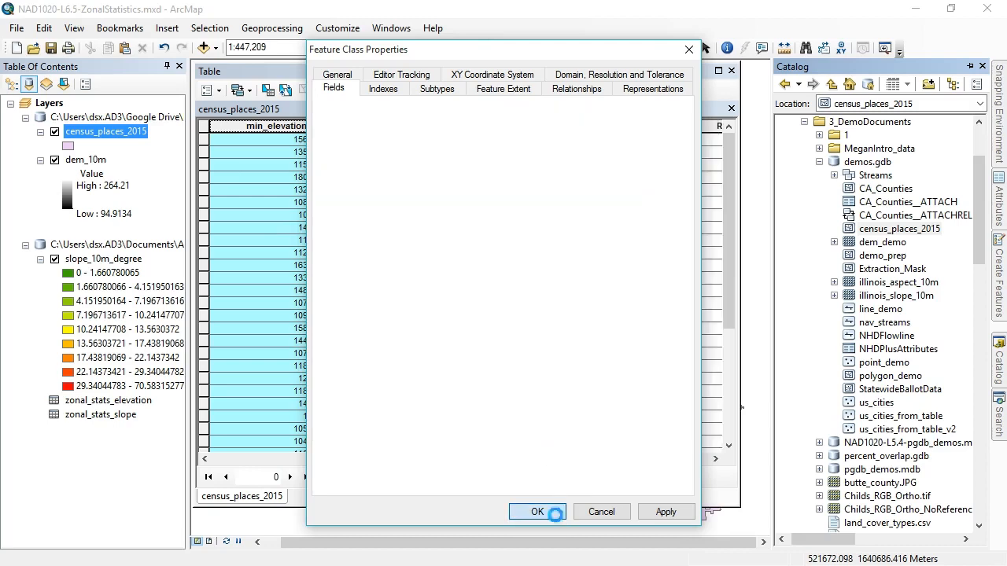
Step: Review the renamed slope and elevation fields at the end of the census_places_2015 attribute table
{"action": "left_click_drag", "start_coordinate": [561, 458], "coordinate": [670, 472]}
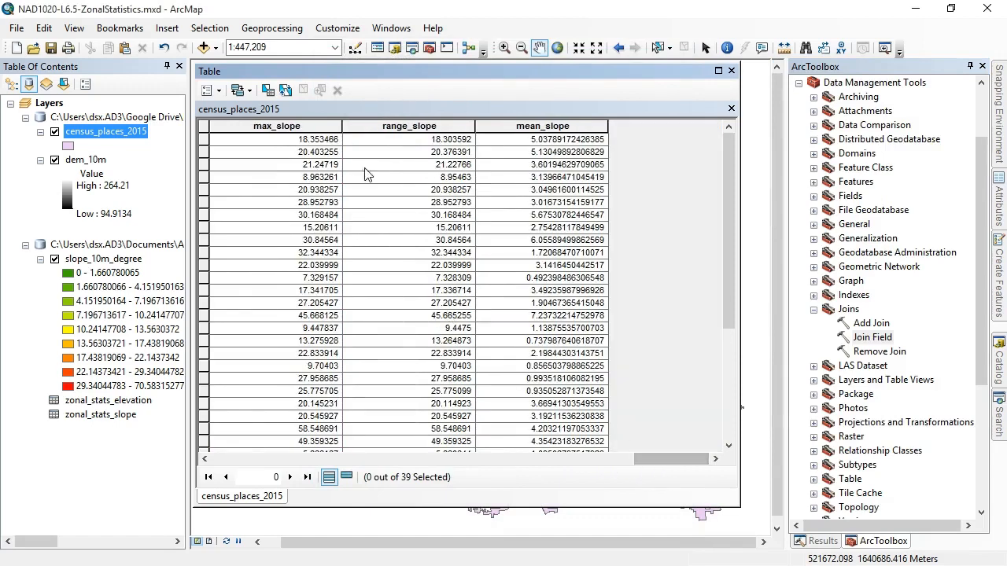
{"action": "left_click", "coordinate": [295, 126]}
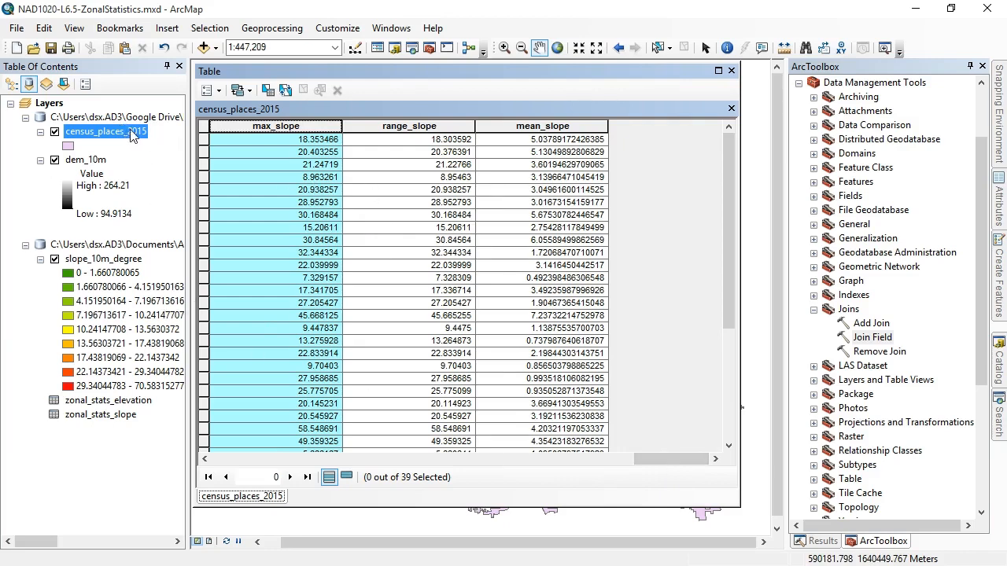
{"action": "left_click_drag", "start_coordinate": [679, 460], "coordinate": [635, 470]}
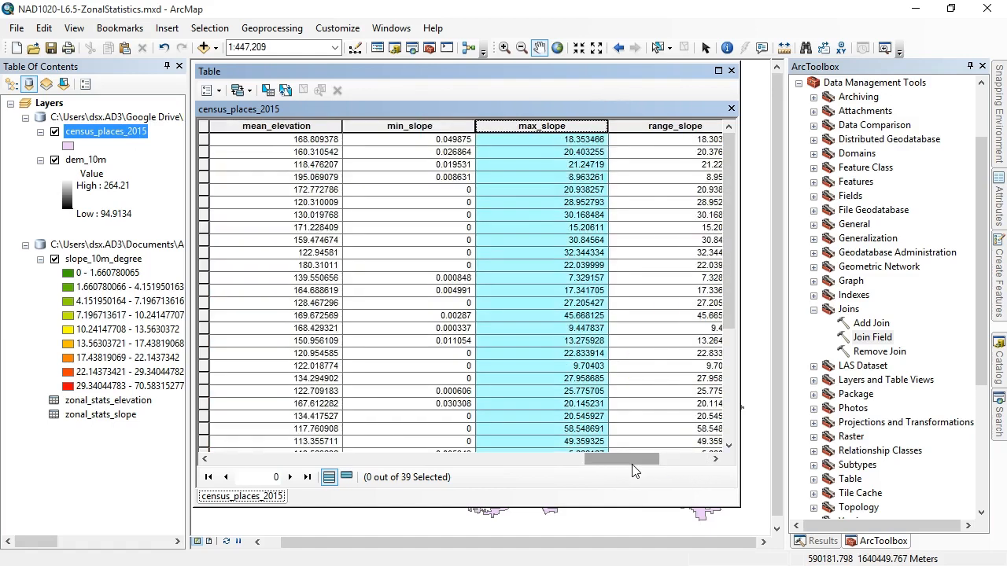